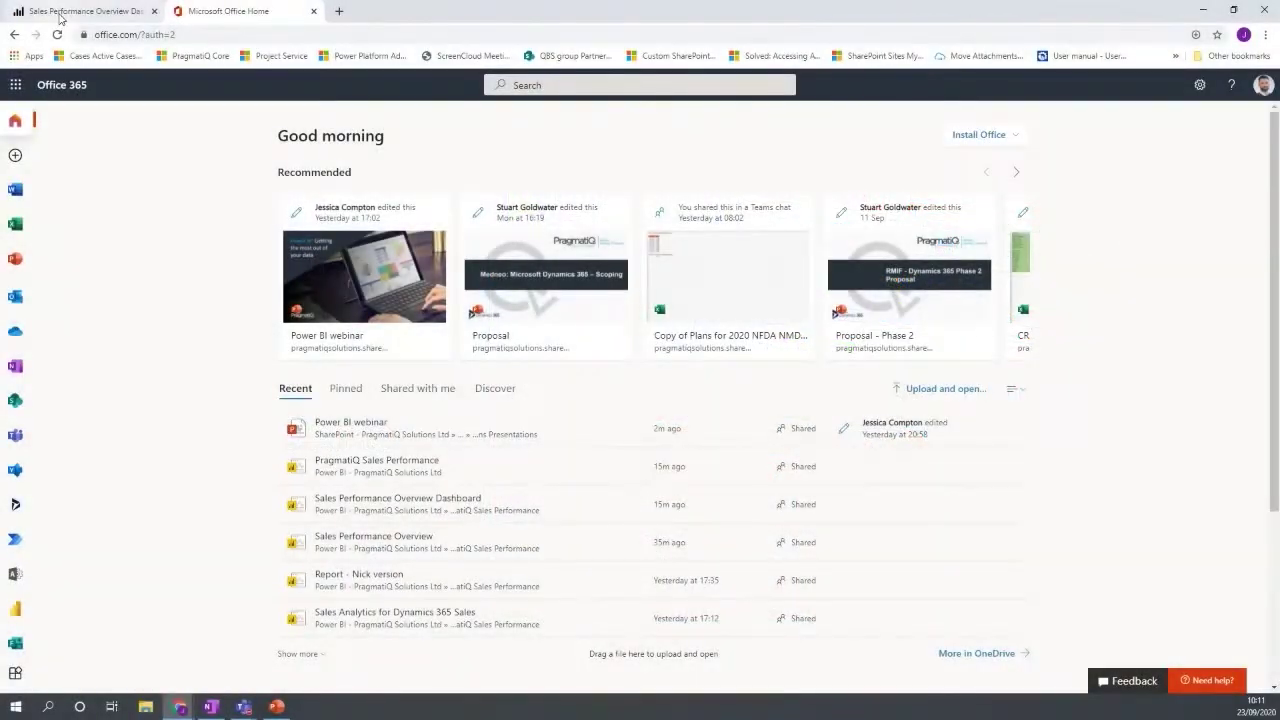
Switch to Power BI, visit Office Home, then return to the Sales Performance Overview Dashboard.
click(60, 17)
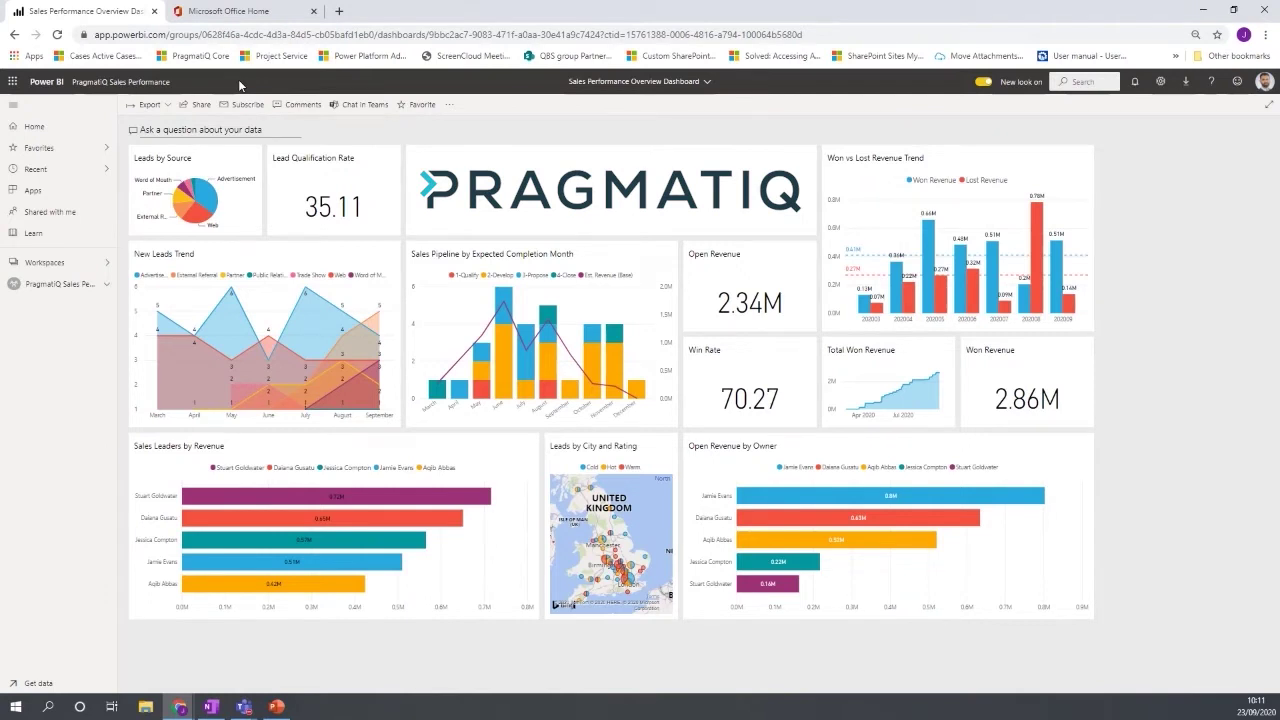
click(256, 18)
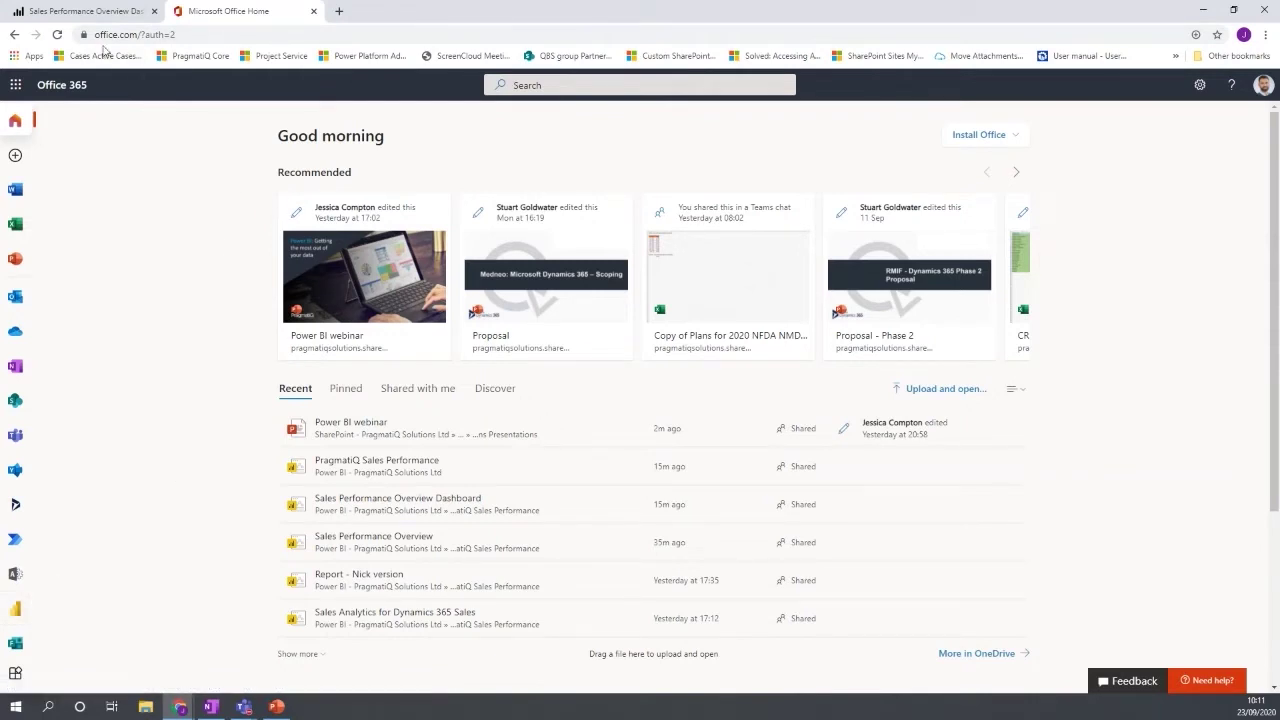
click(98, 22)
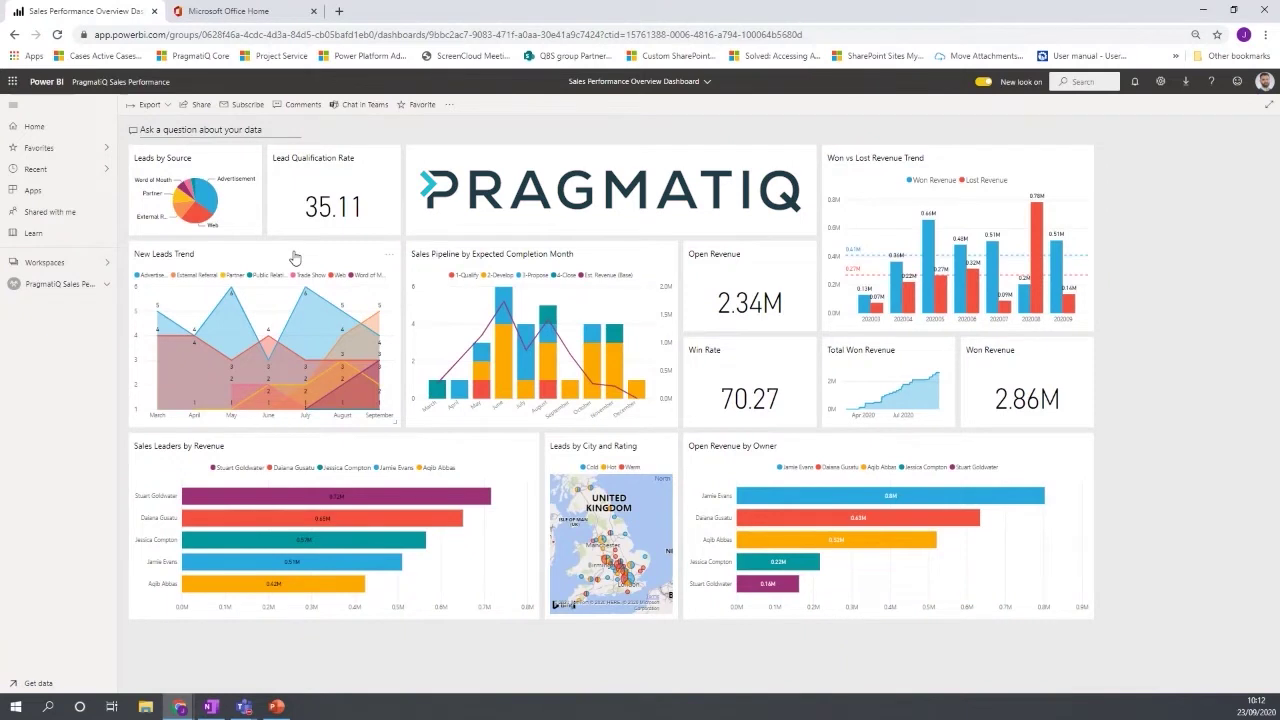
click(449, 104)
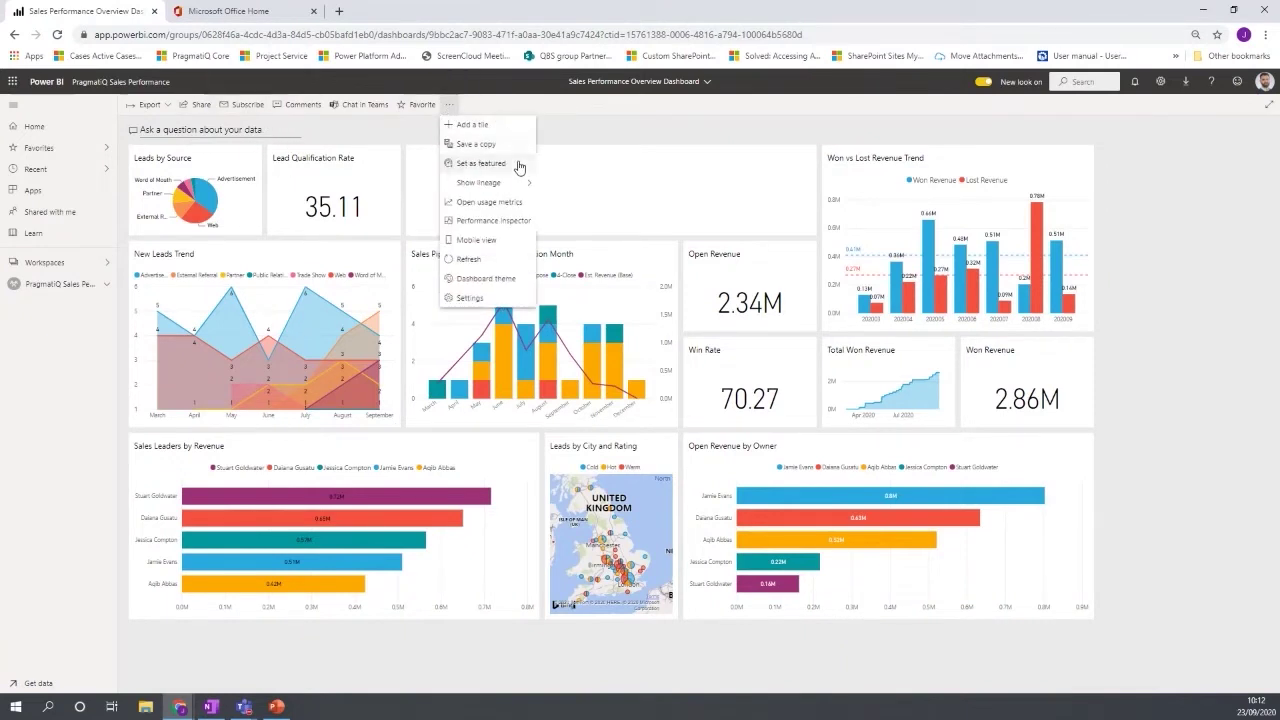
click(484, 243)
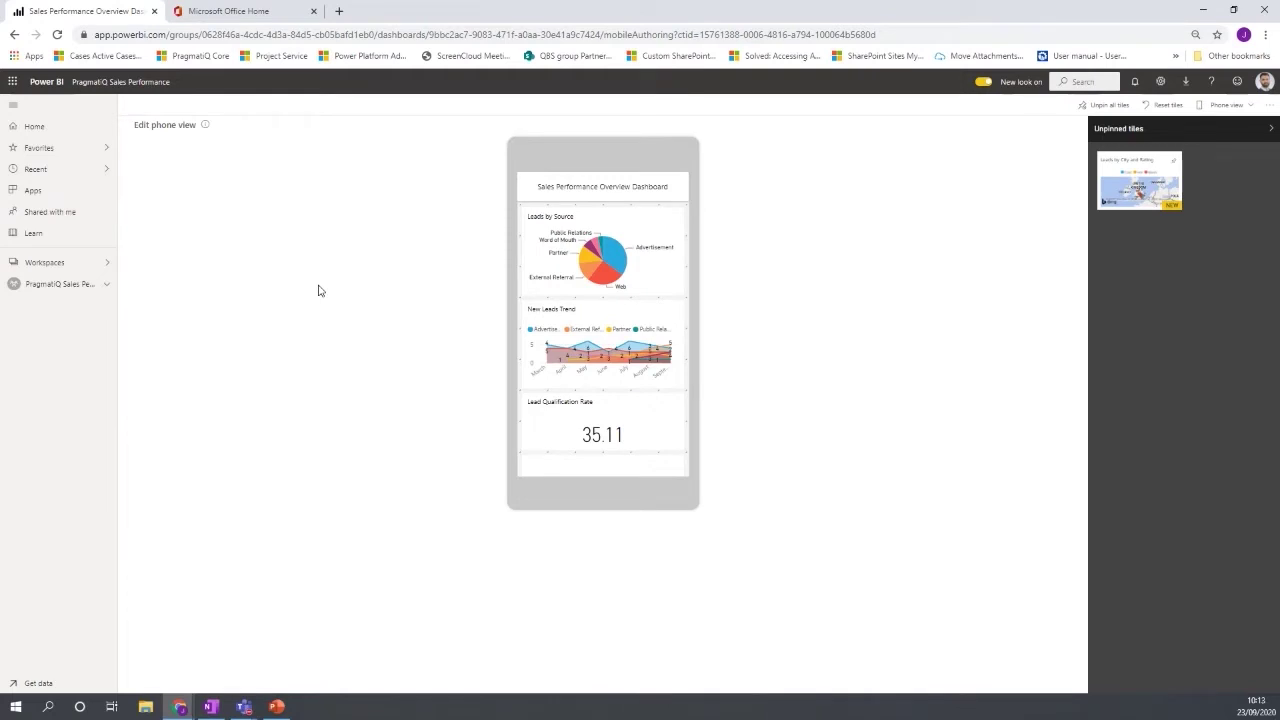
scroll(560, 294, down, 3)
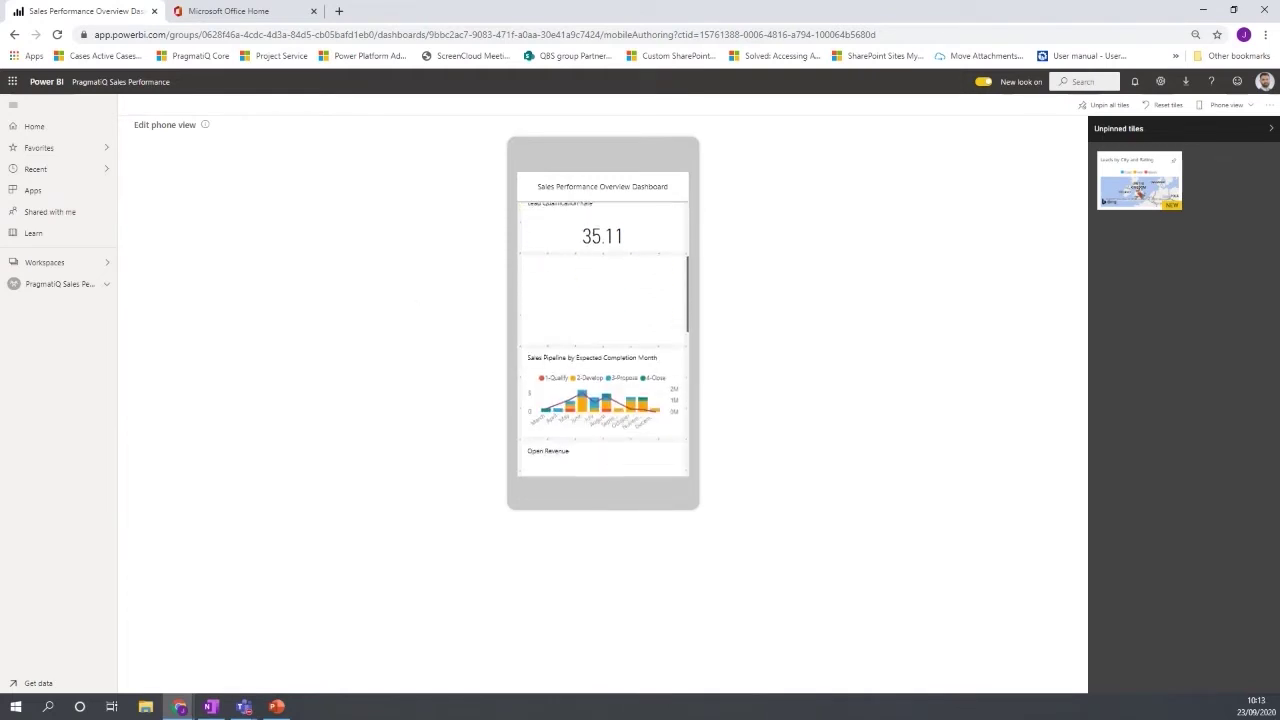
scroll(580, 285, down, 2)
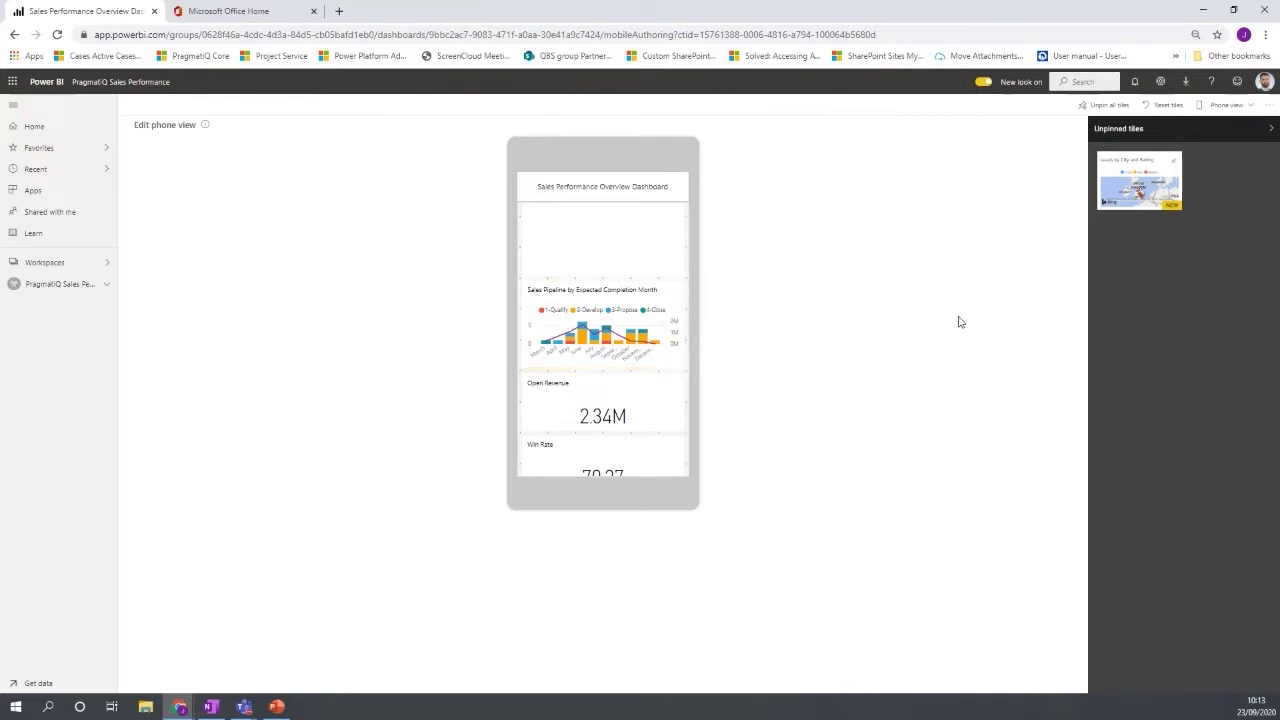
click(1232, 108)
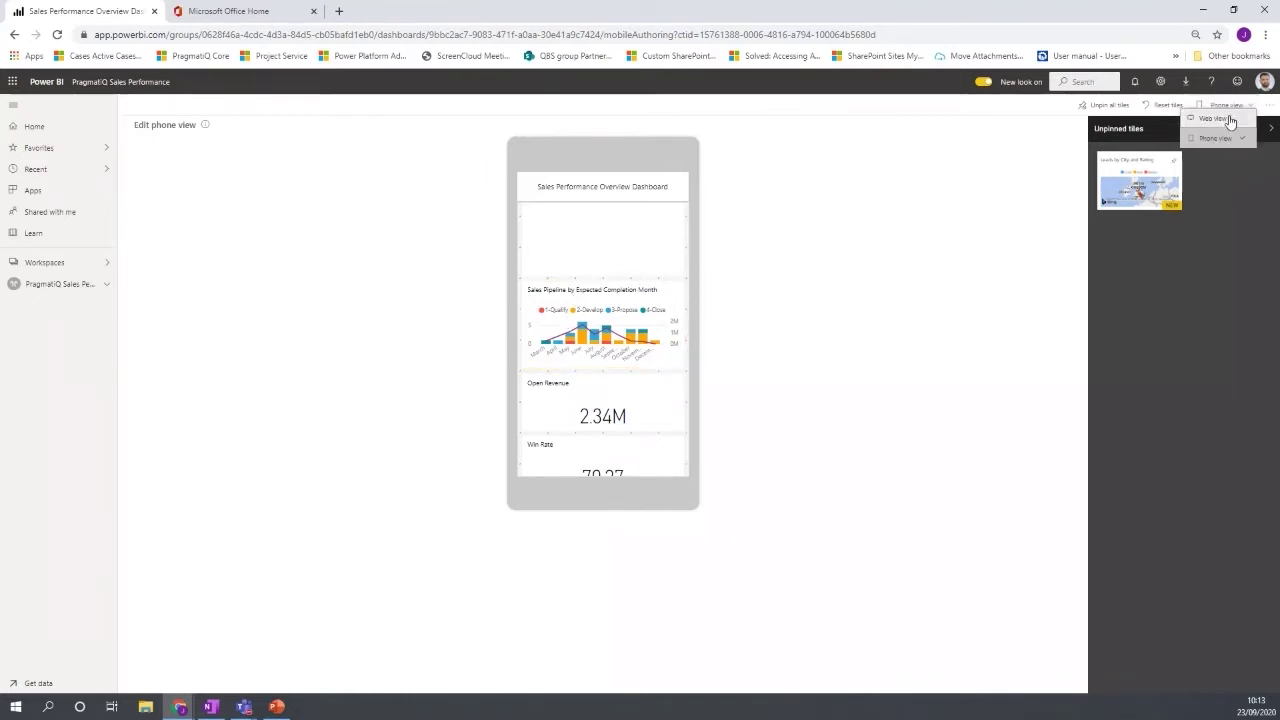
click(1229, 119)
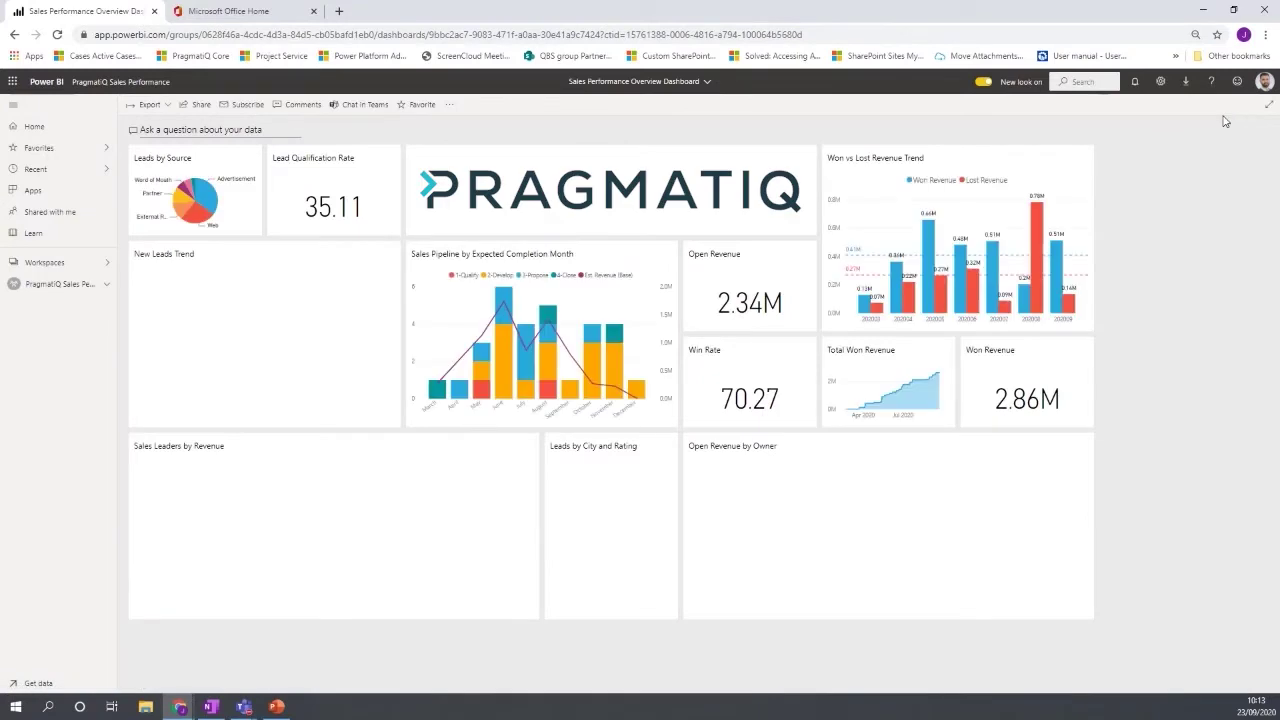
click(450, 105)
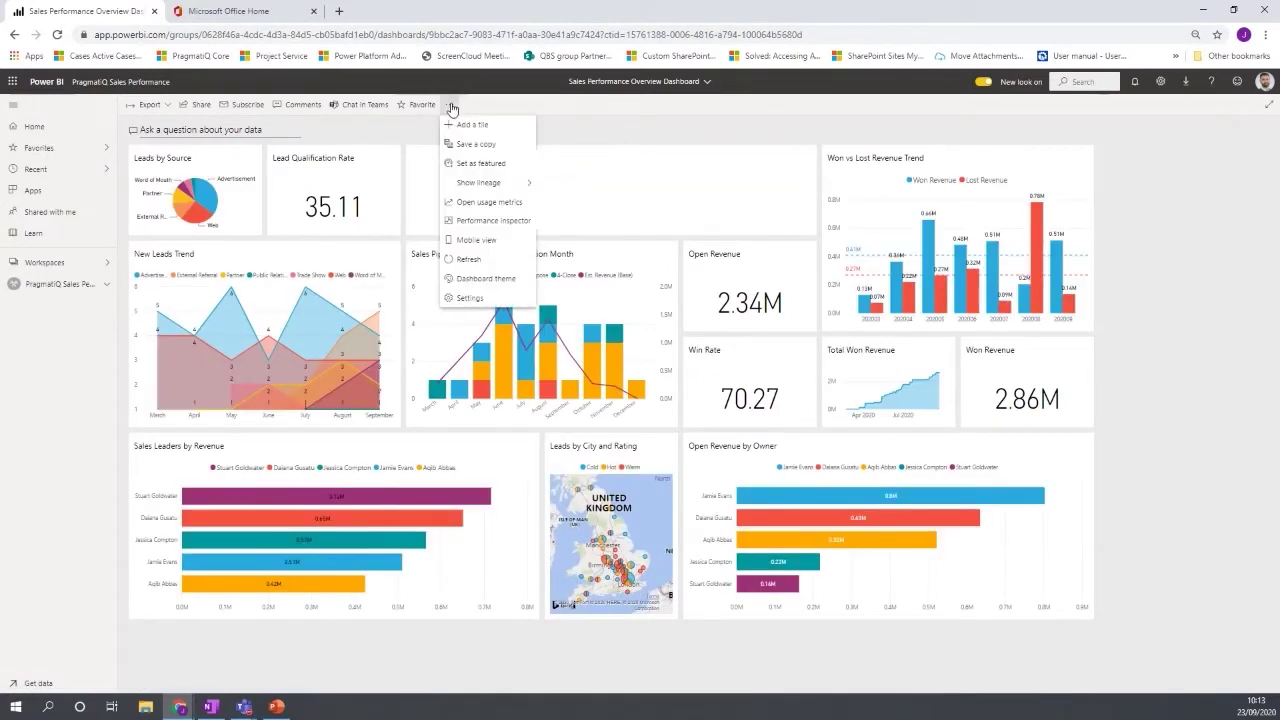
click(492, 283)
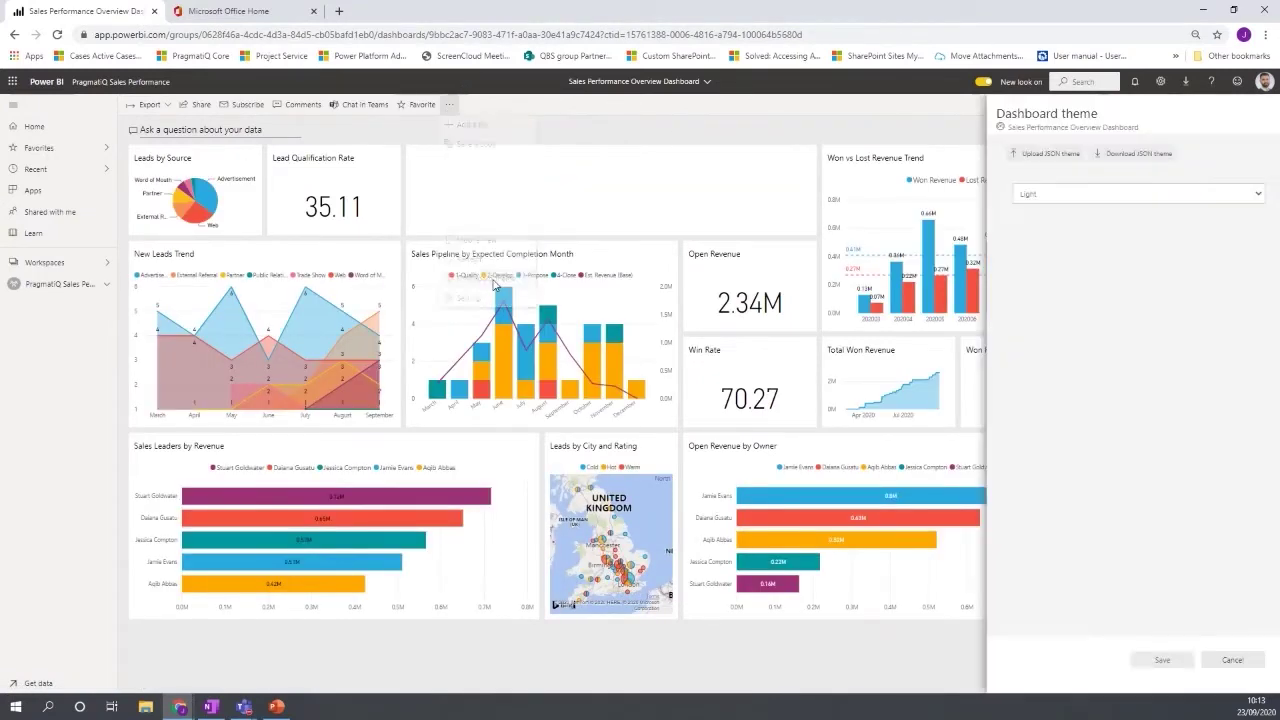
click(1048, 199)
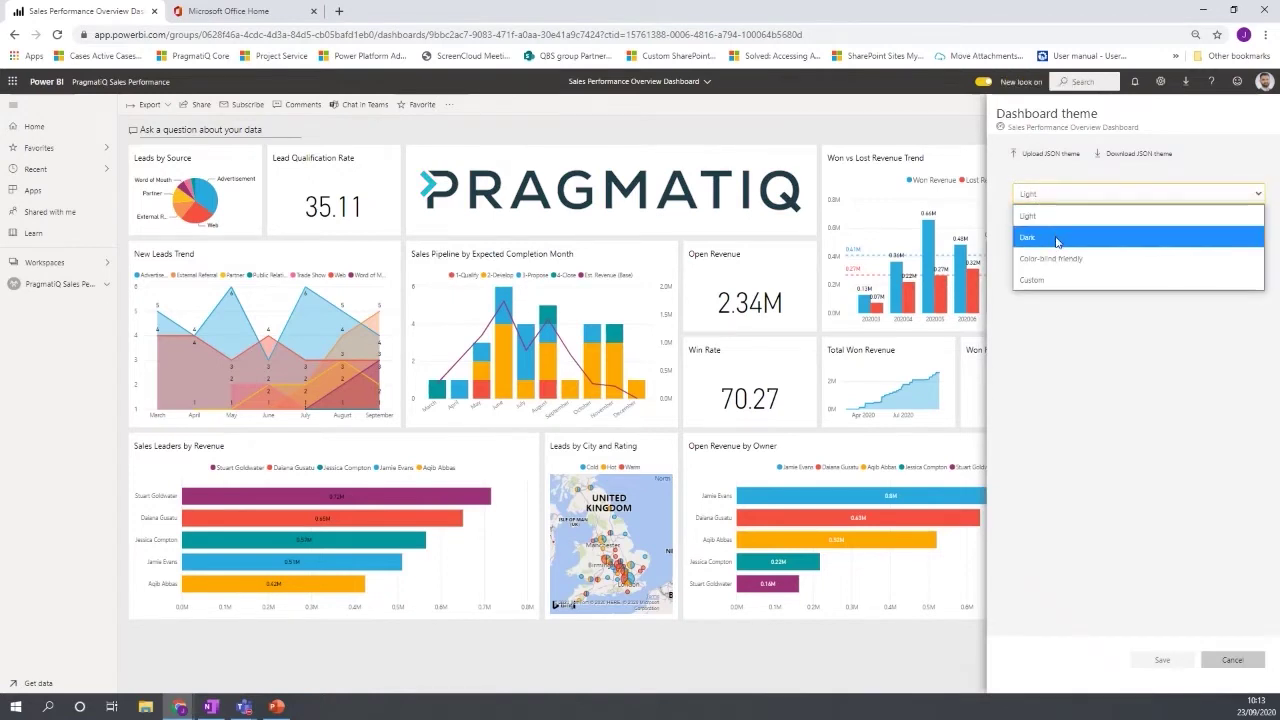
click(1057, 242)
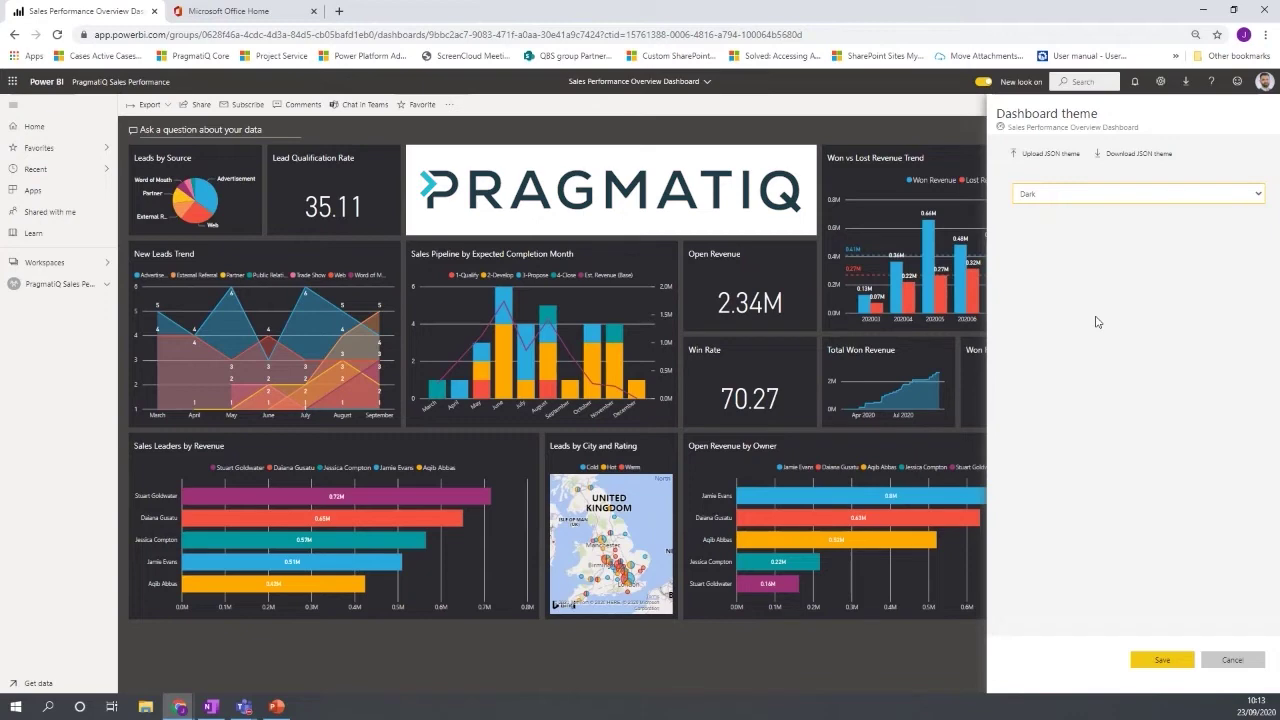
click(1235, 662)
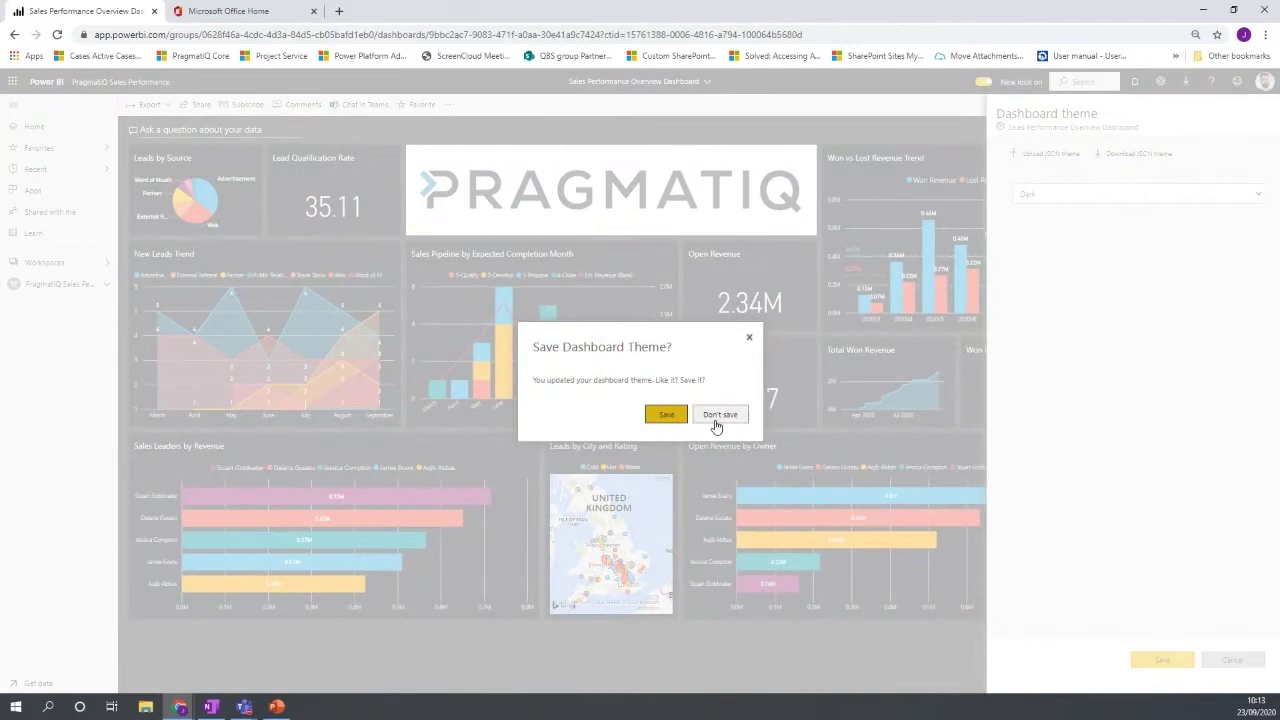
Discard the Dark theme without saving before asking Q&A about leads by industry.
click(721, 416)
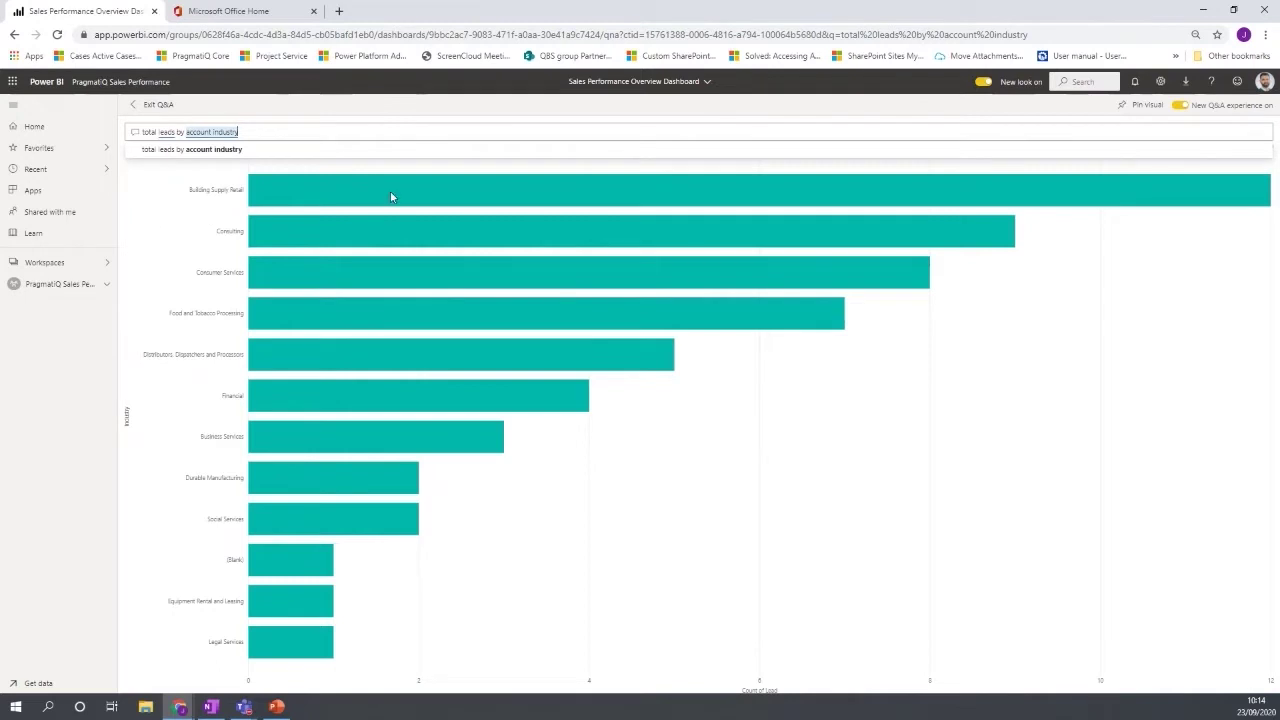
mouse_move(415, 193)
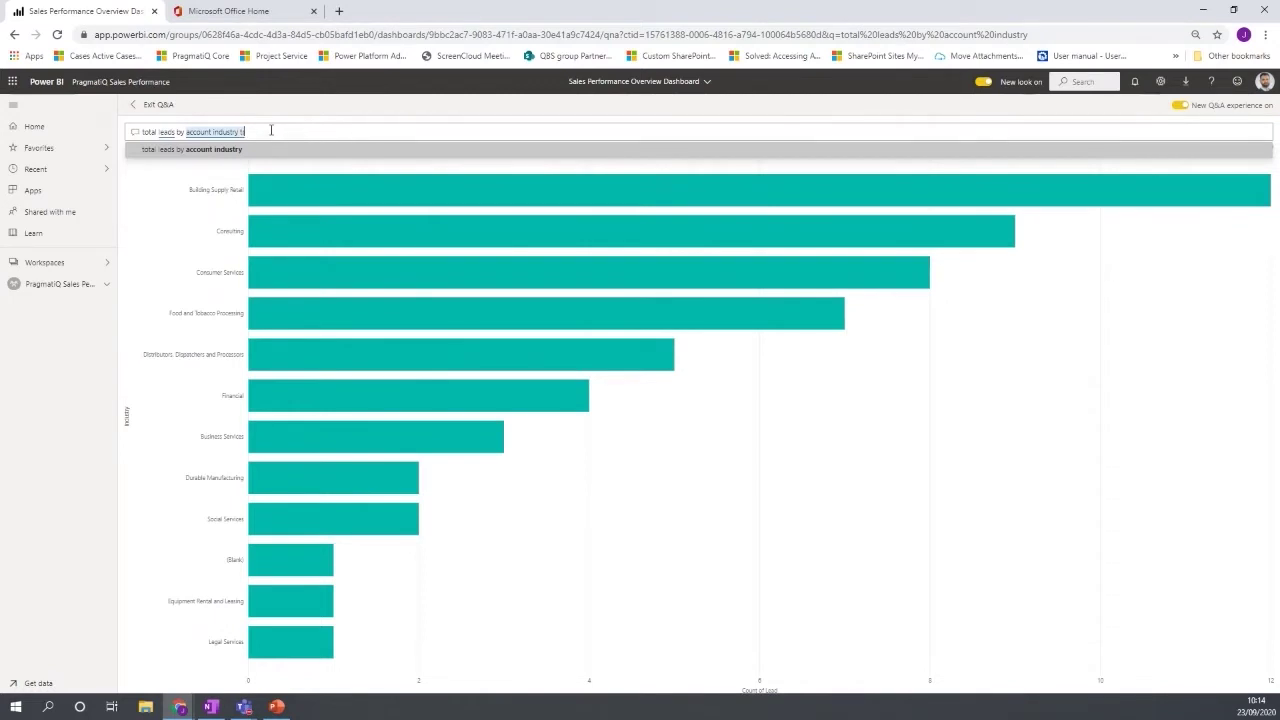
Show the leads-by-industry answer as a treemap, then exit Q&A to the Lead Analysis page.
text(map)
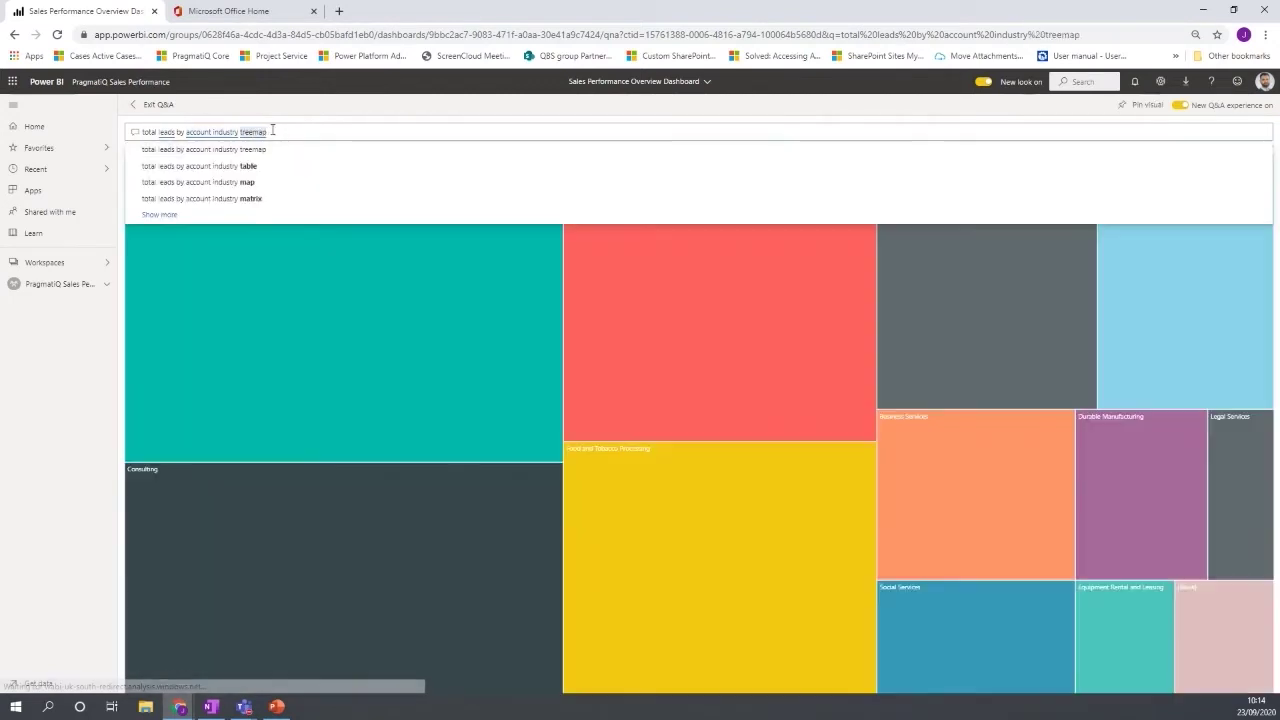
mouse_move(348, 380)
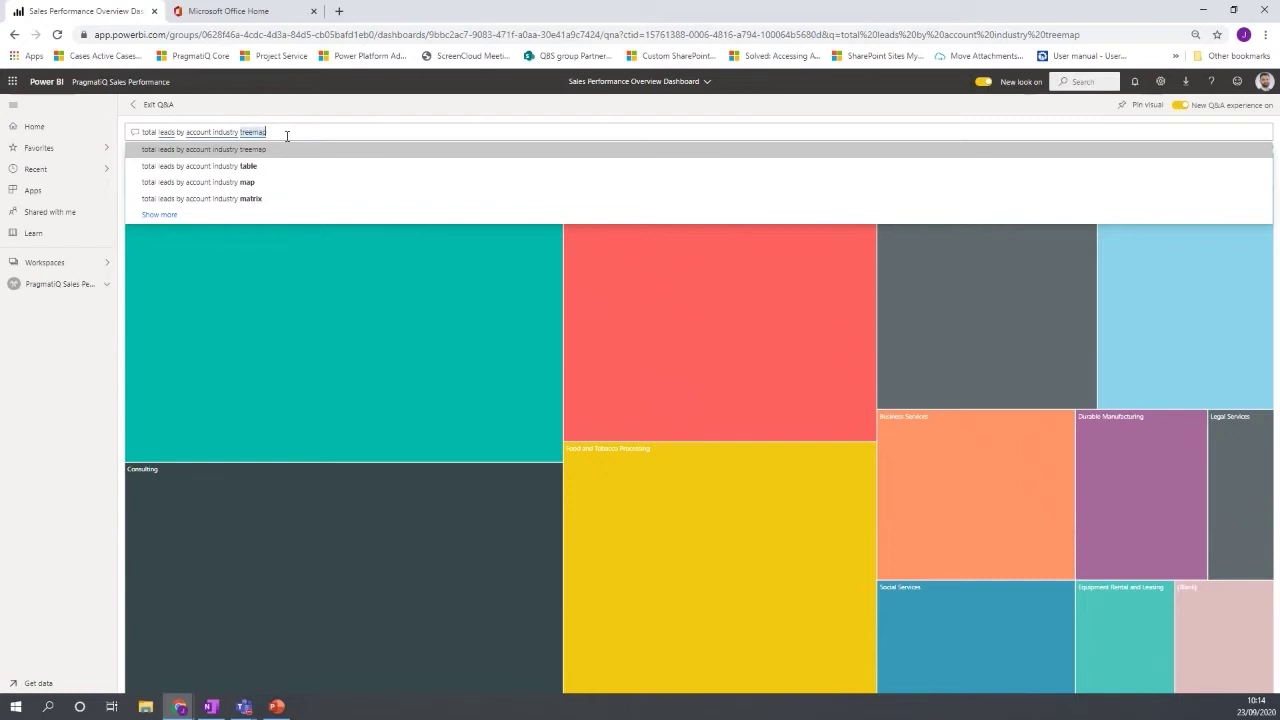
click(142, 108)
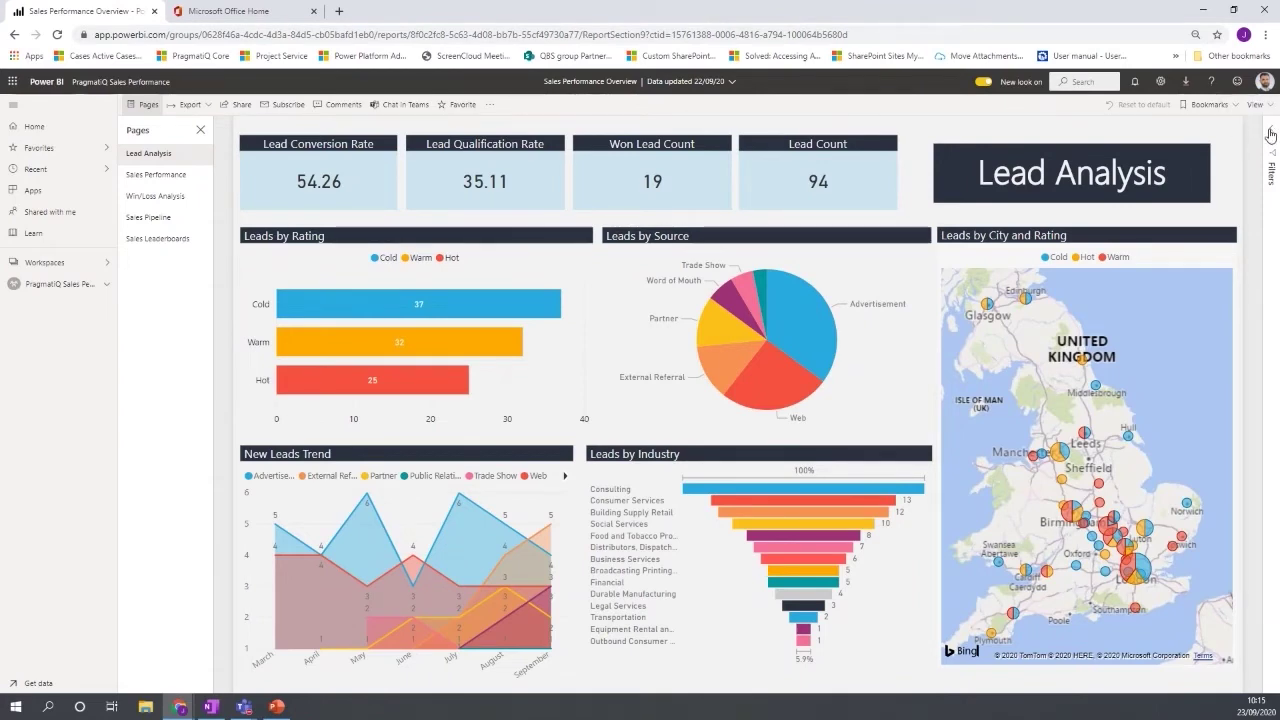
click(1270, 134)
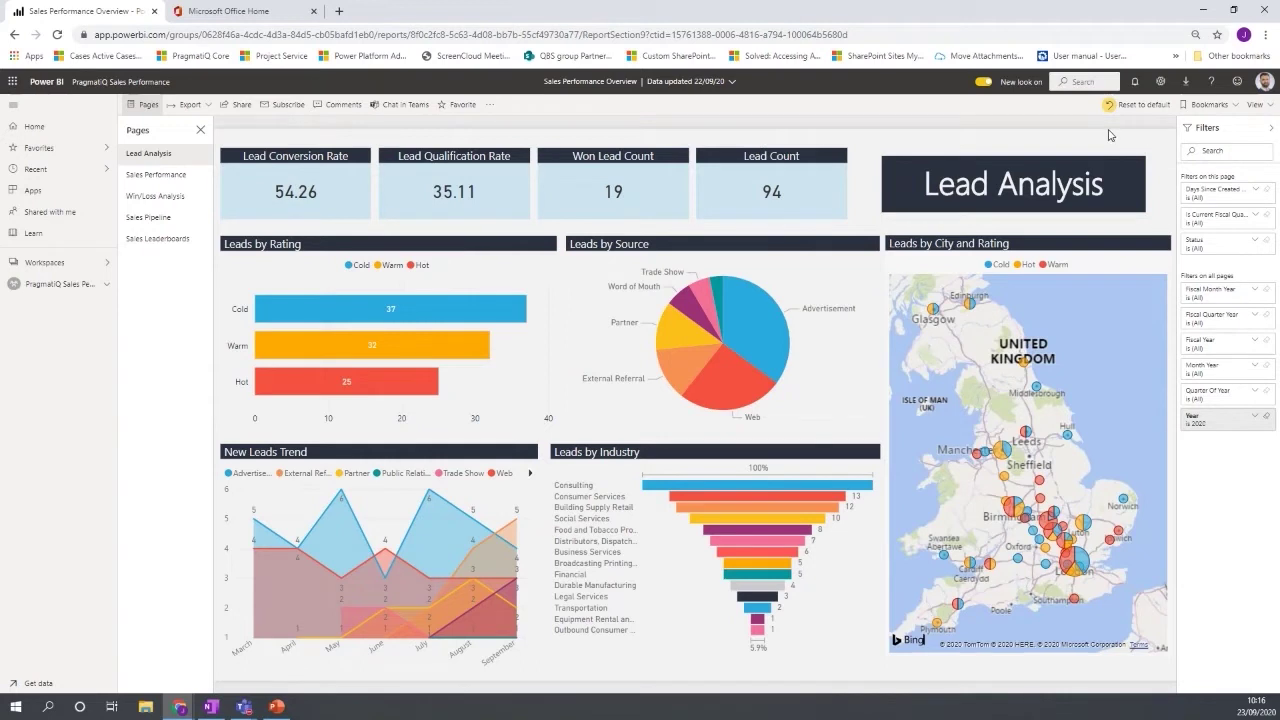
click(1270, 131)
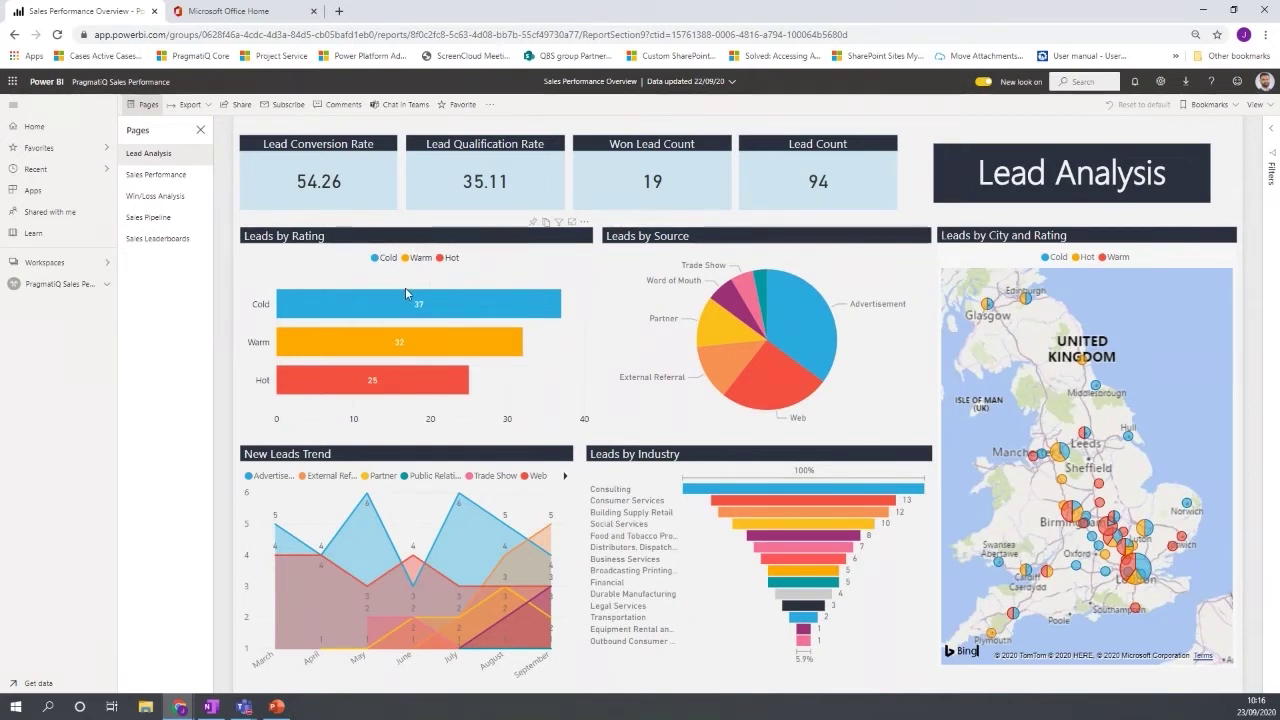
mouse_move(439, 300)
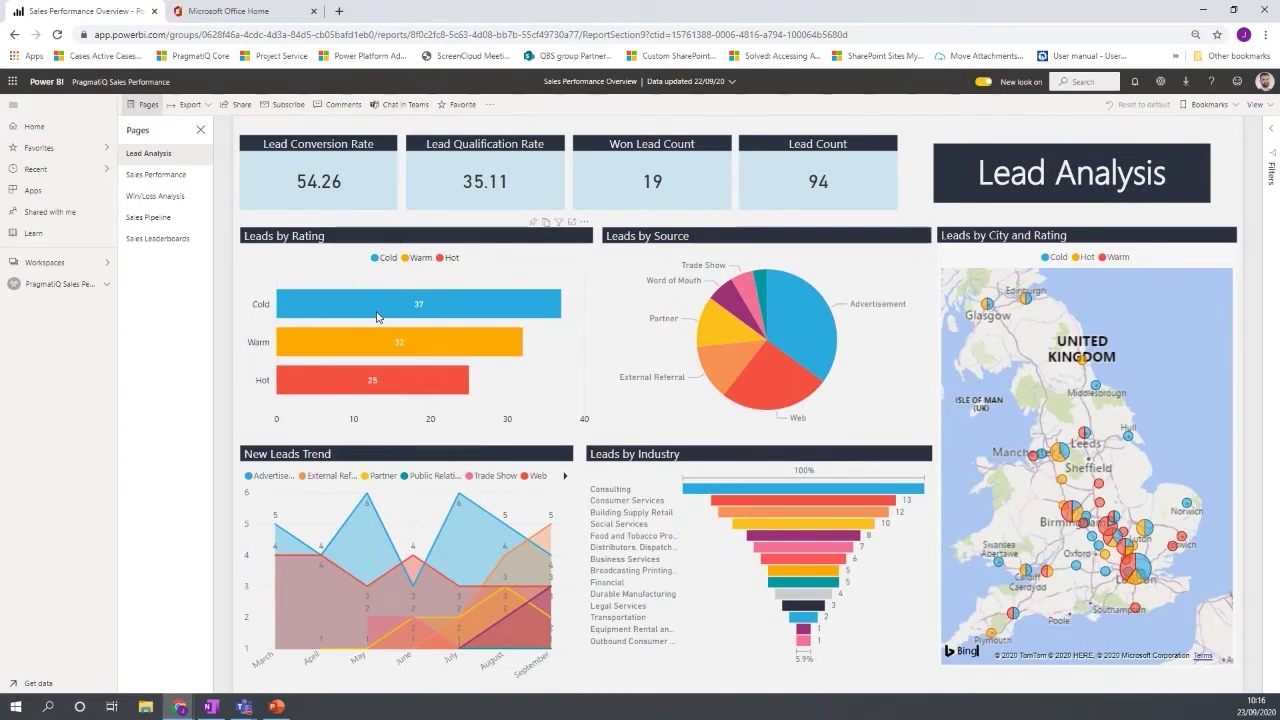
mouse_move(377, 316)
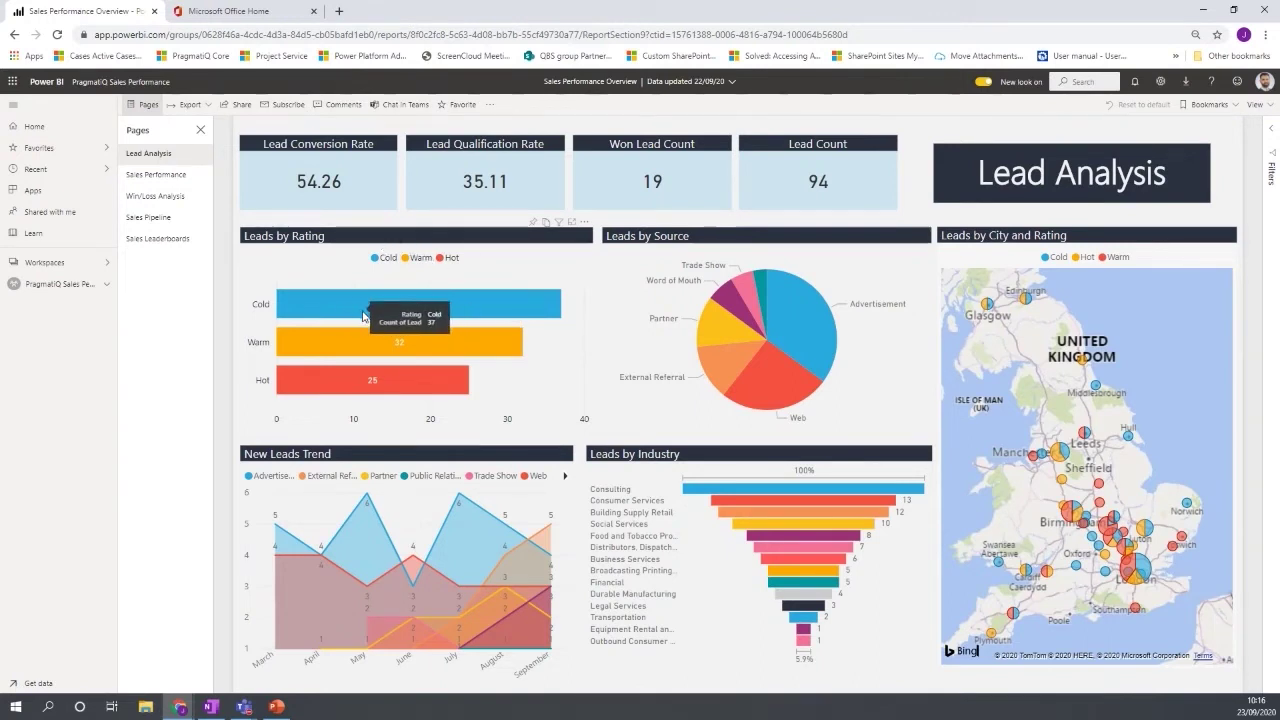
mouse_move(370, 393)
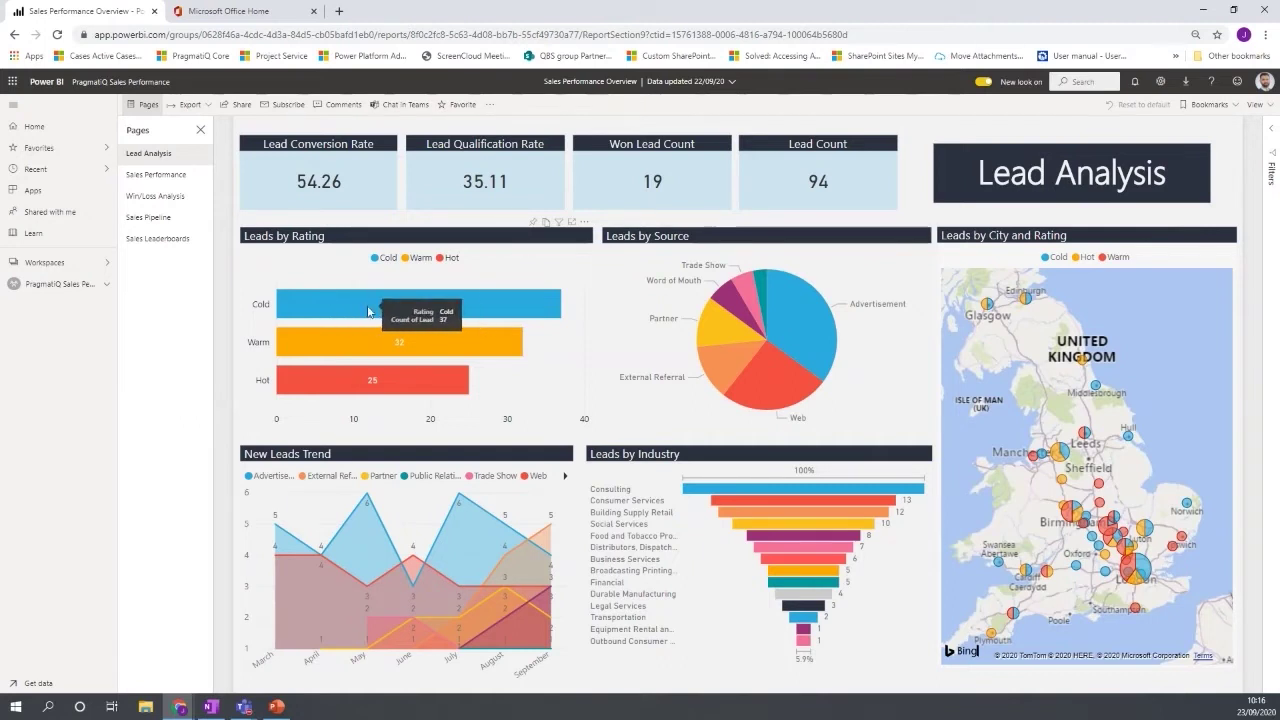
click(368, 311)
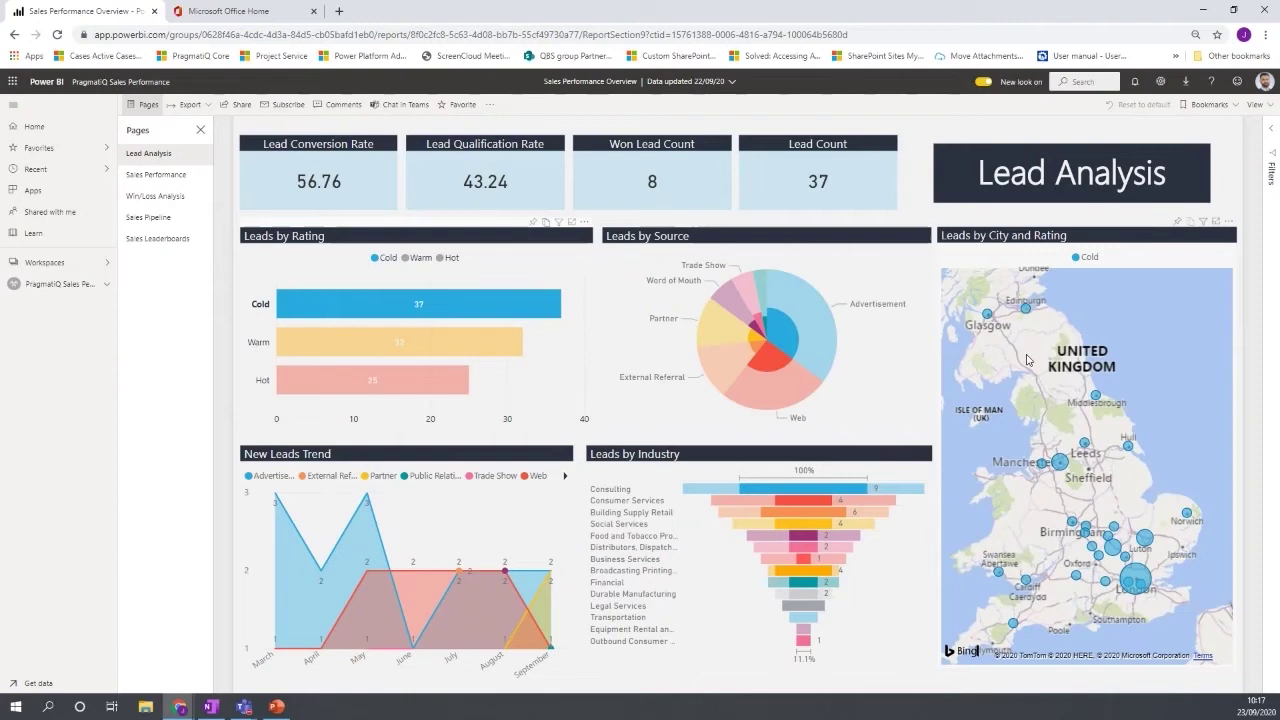
click(338, 312)
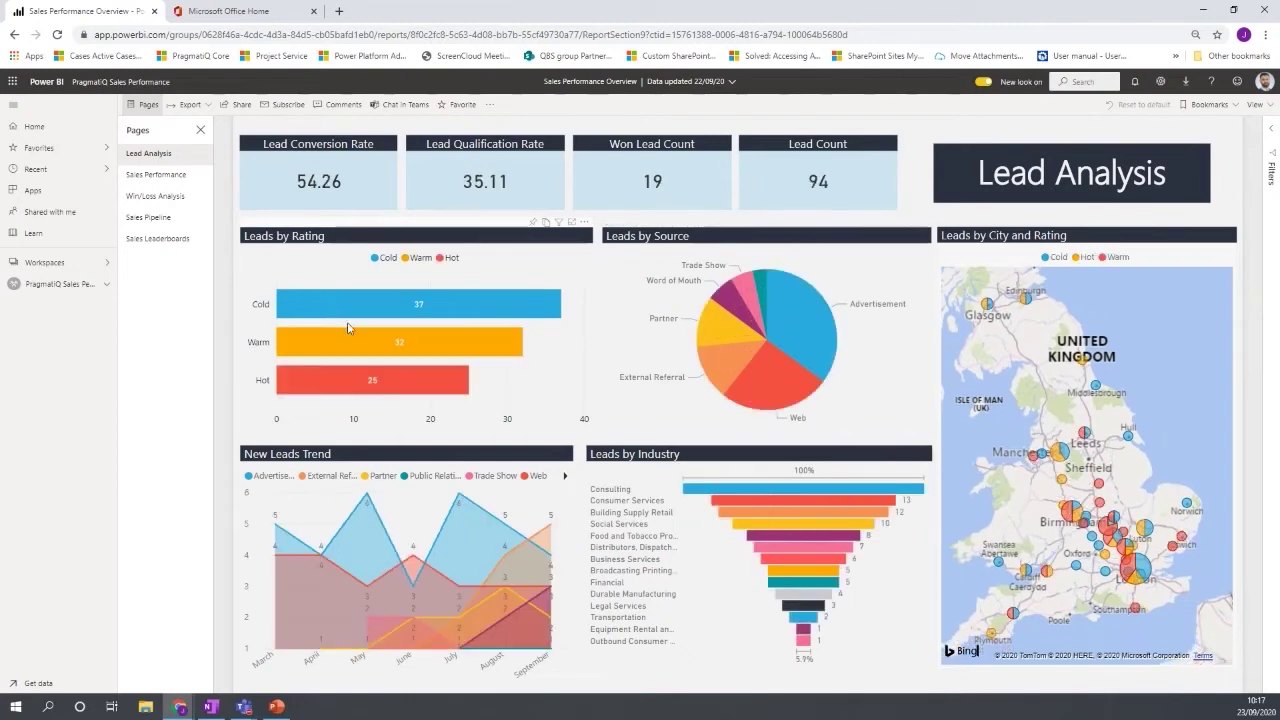
click(355, 349)
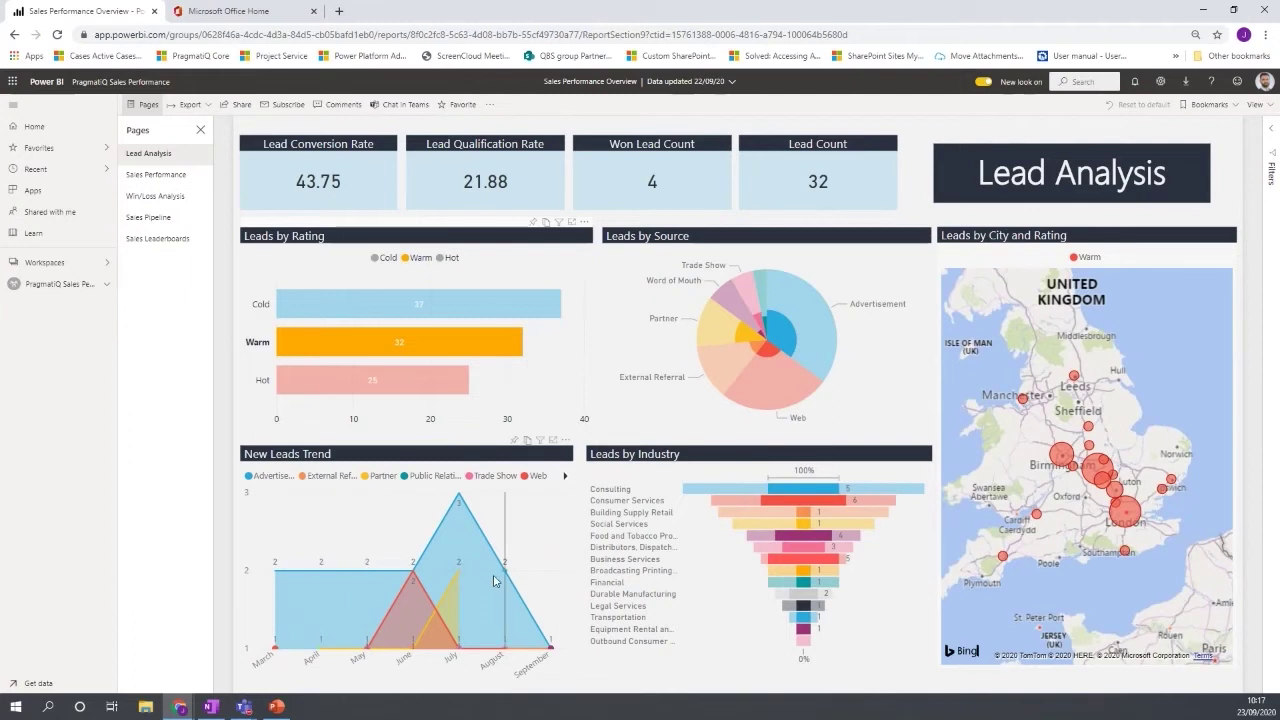
click(440, 347)
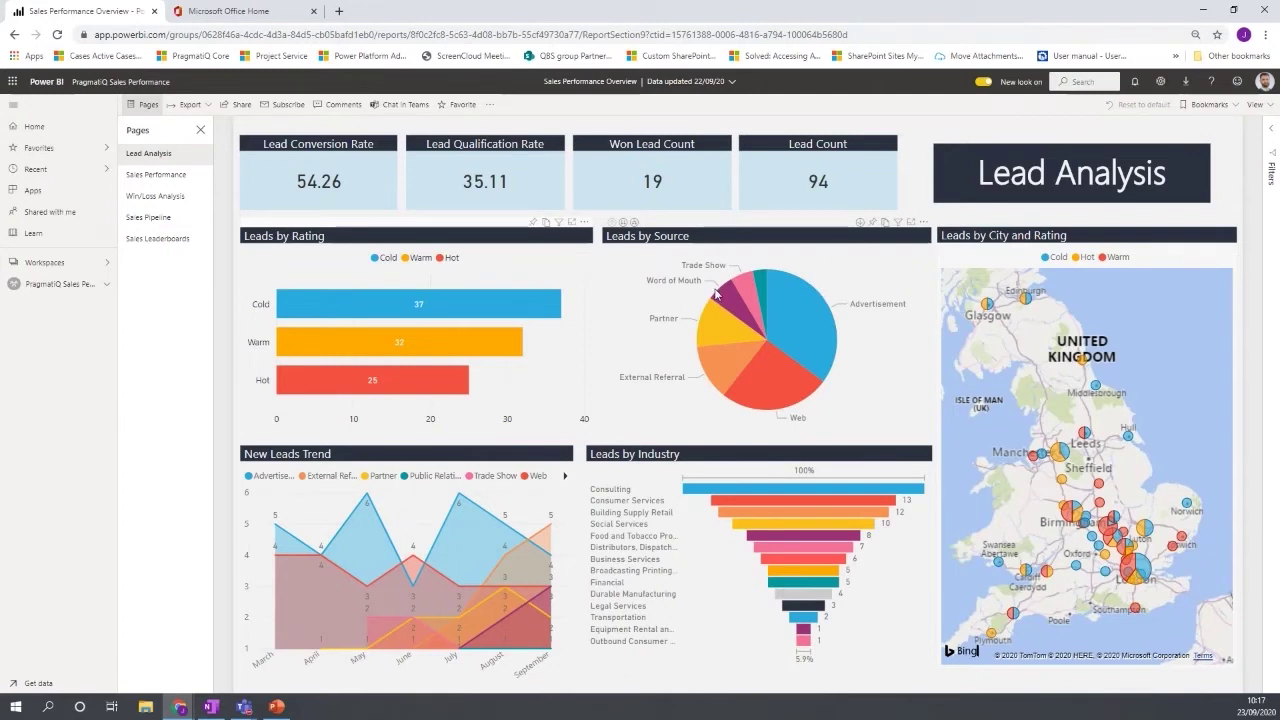
Enable drill down on the Leads by Source pie and drill Word of Mouth into salespeople.
mouse_move(685, 306)
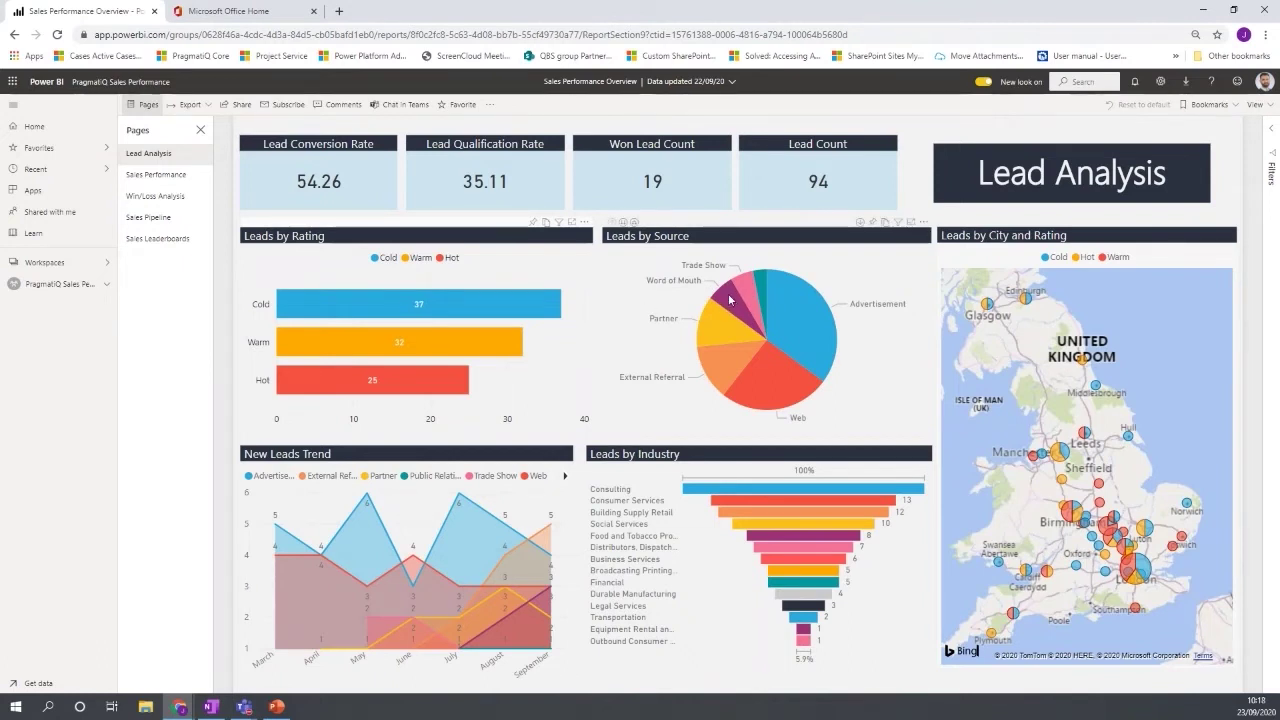
mouse_move(727, 300)
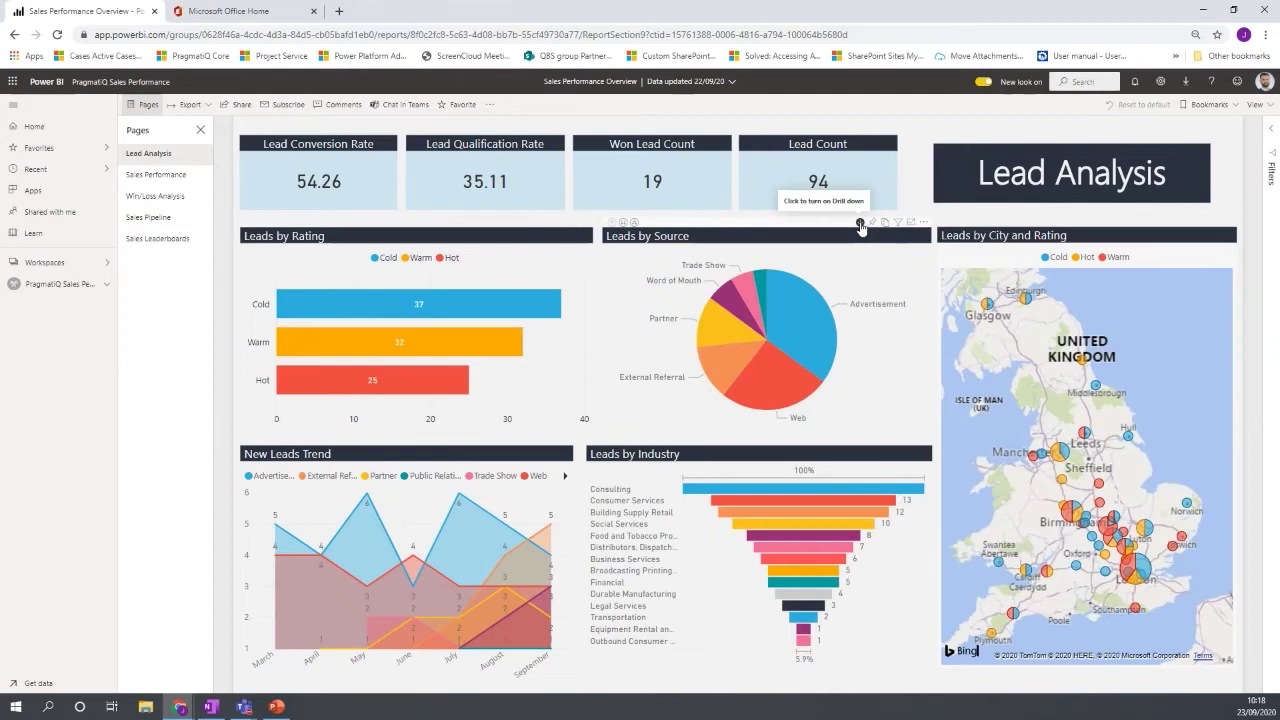
click(860, 223)
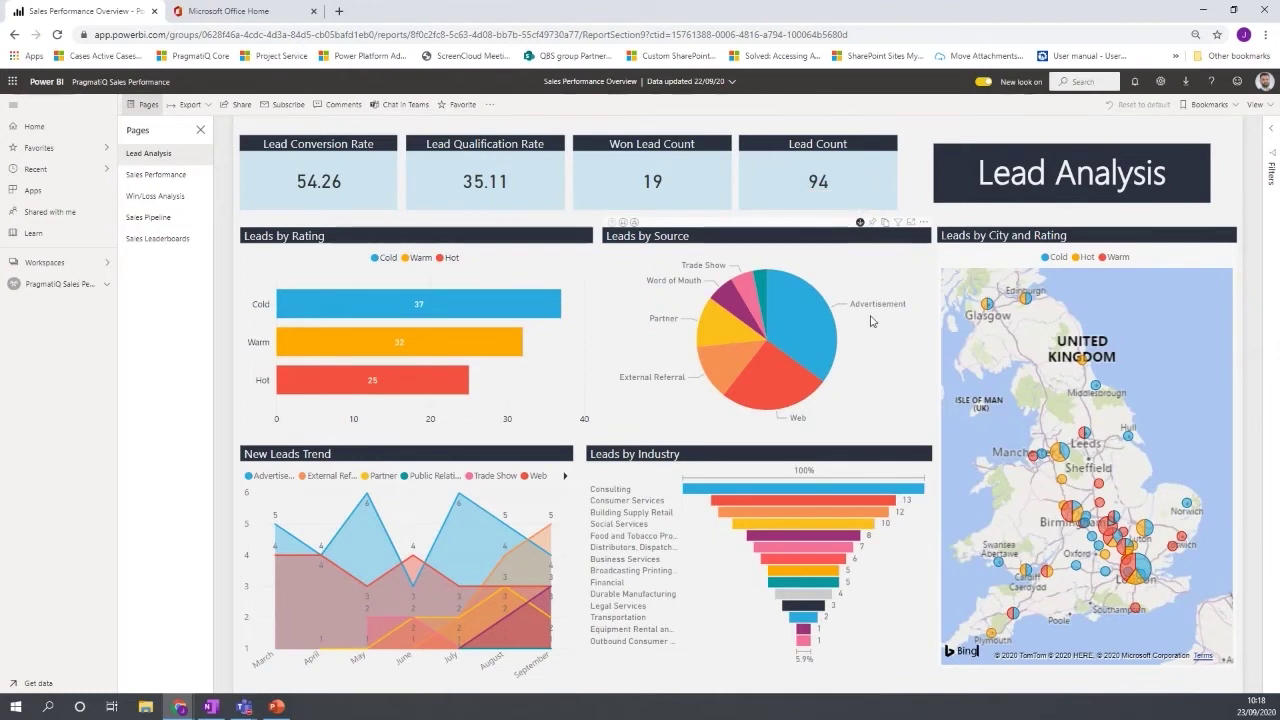
click(738, 305)
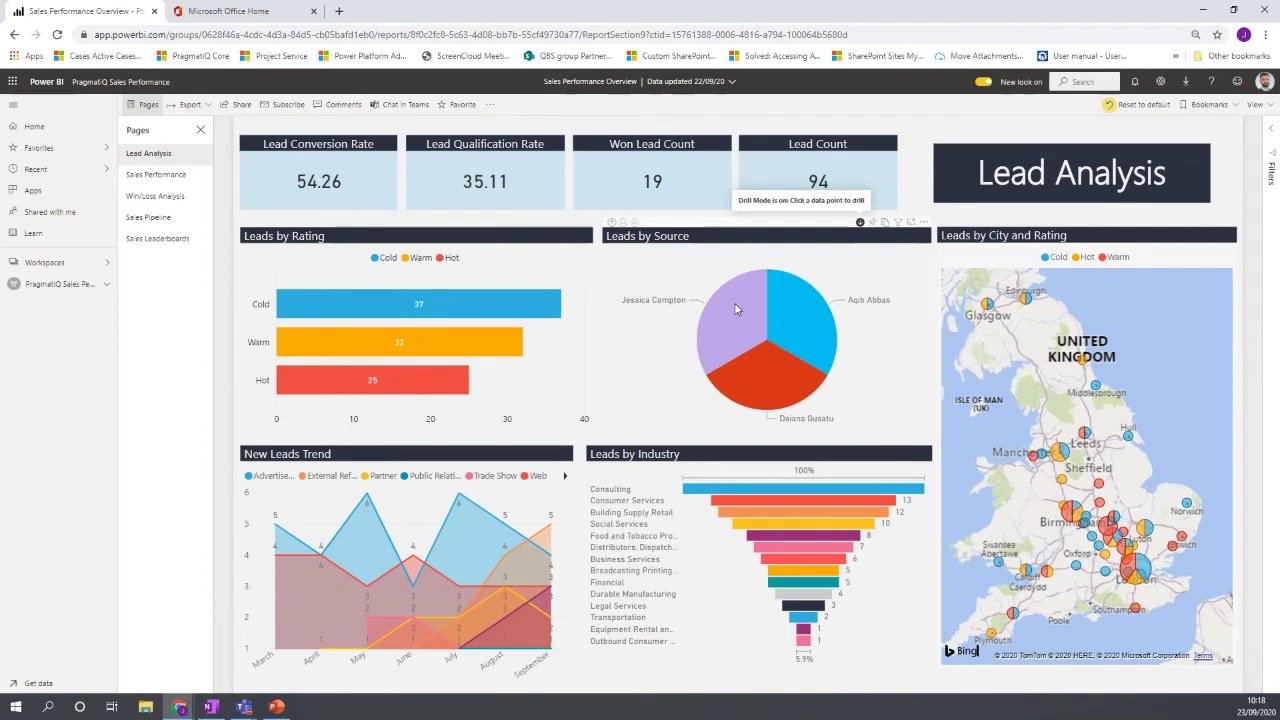
Drill back up to lead sources, drill another source into salespeople, then return to lead sources.
mouse_move(736, 309)
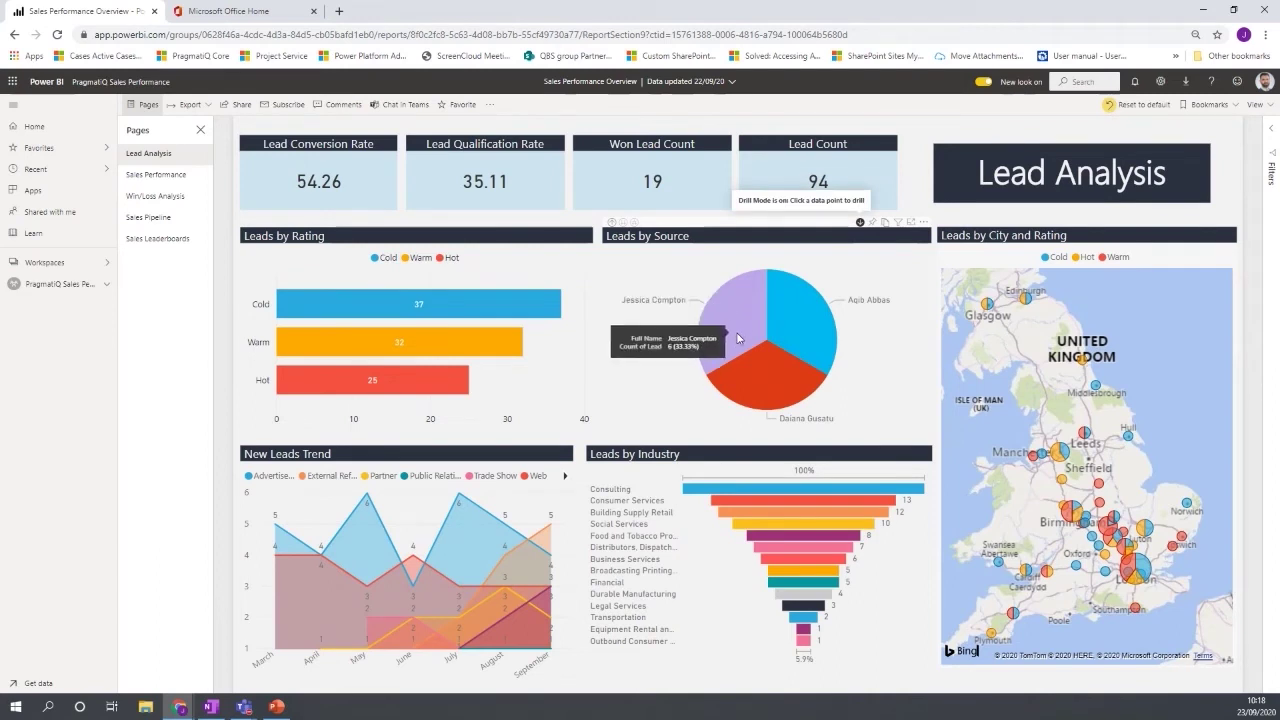
mouse_move(812, 324)
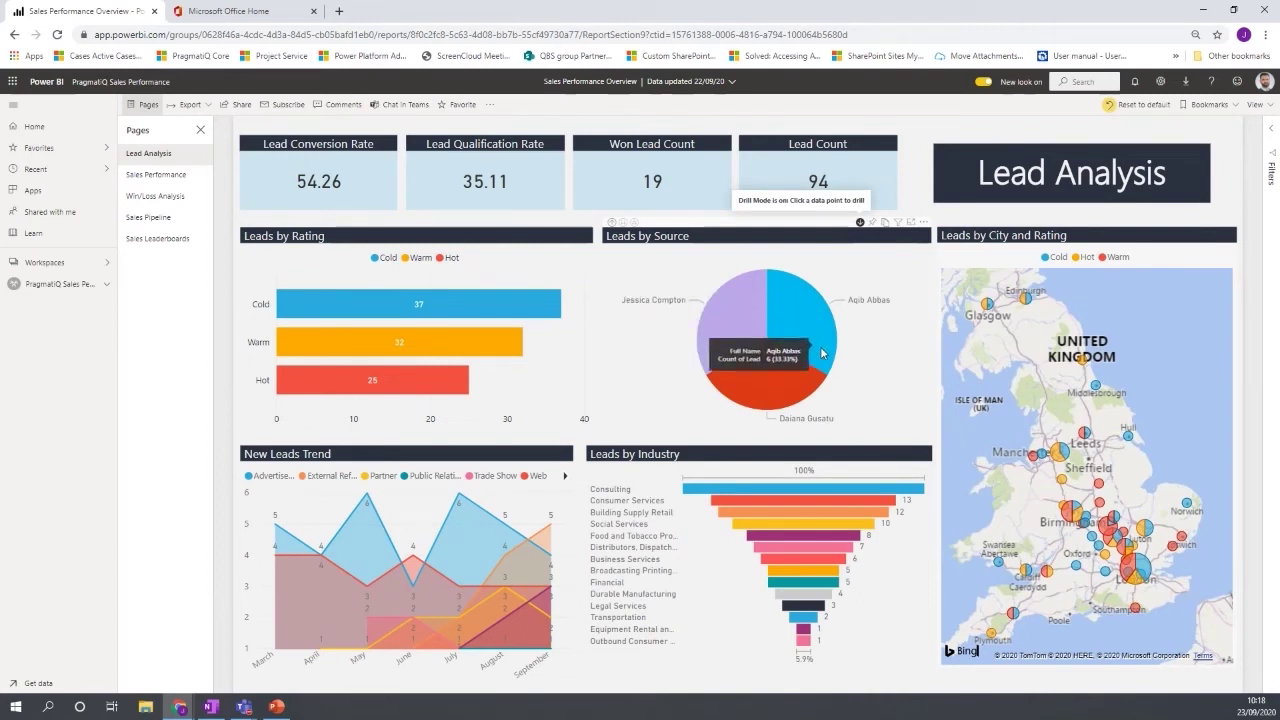
mouse_move(800, 382)
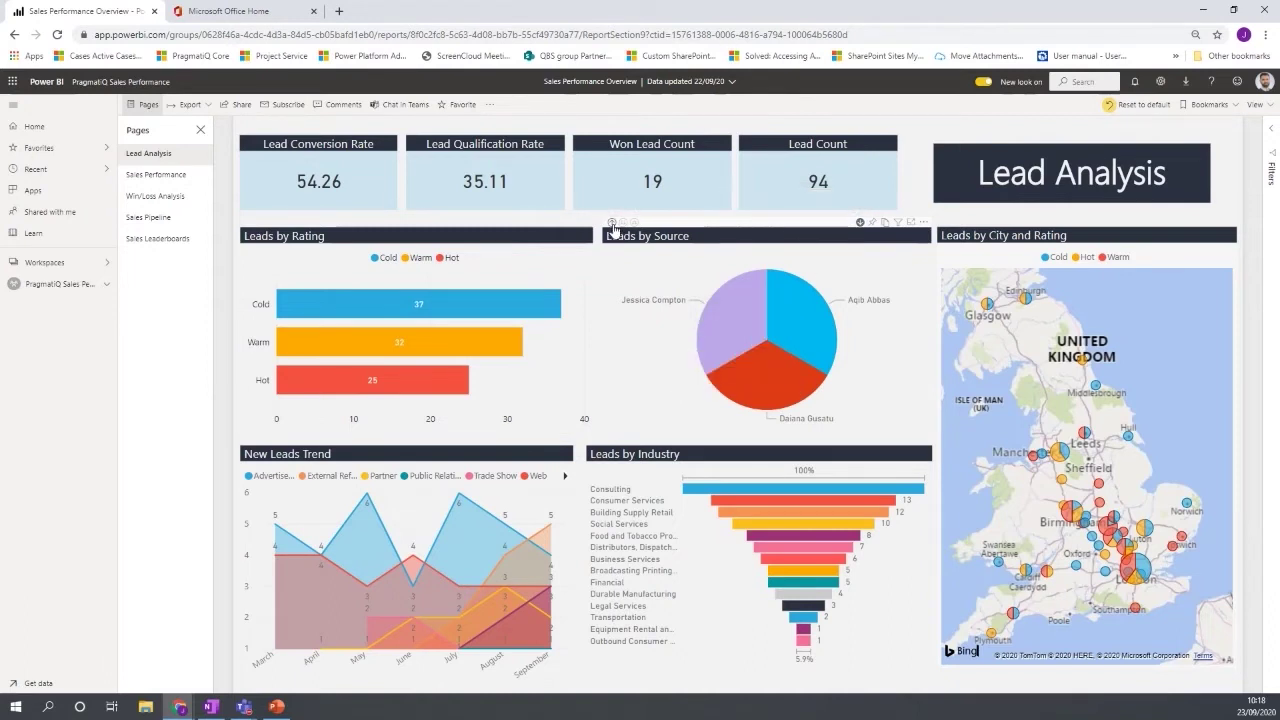
click(612, 223)
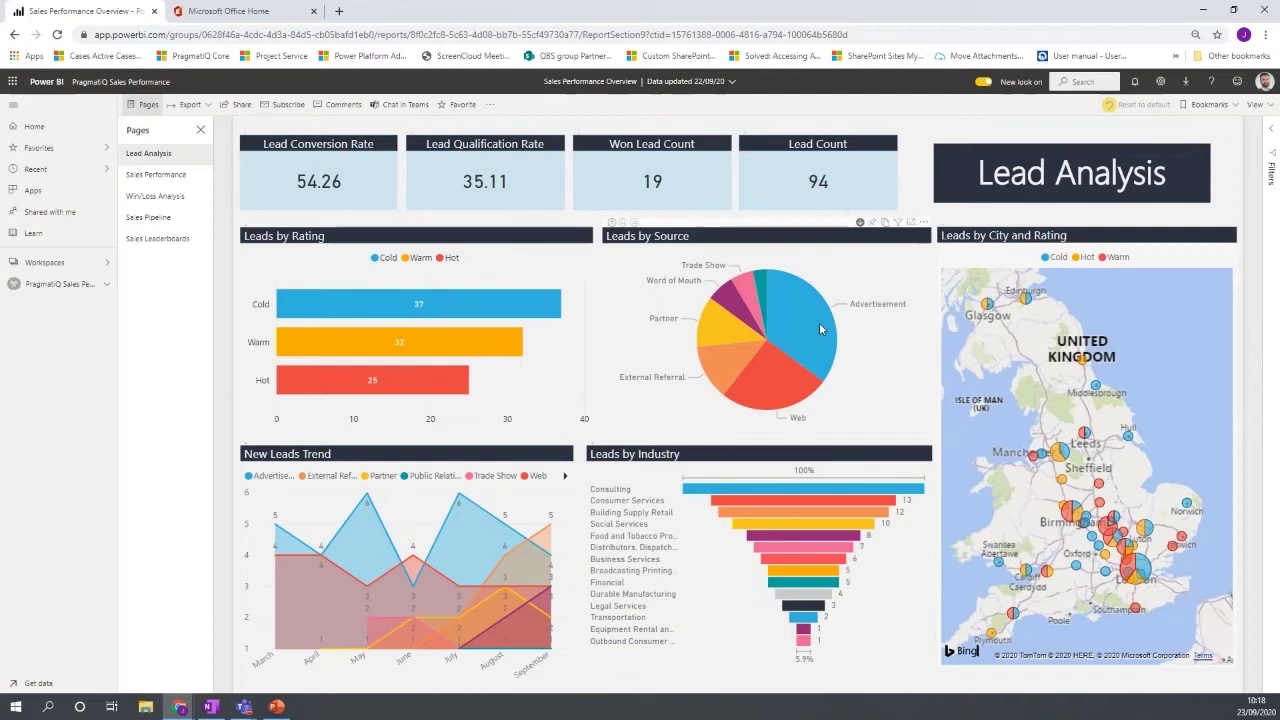
click(820, 324)
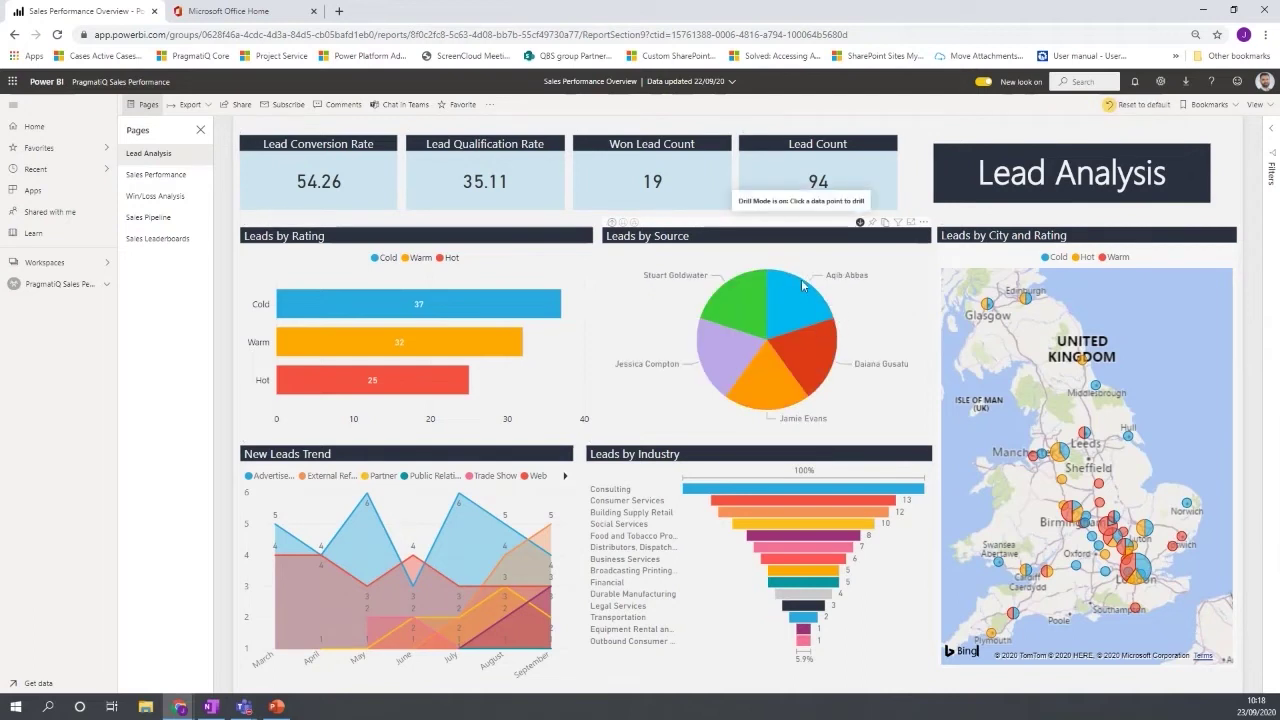
click(612, 224)
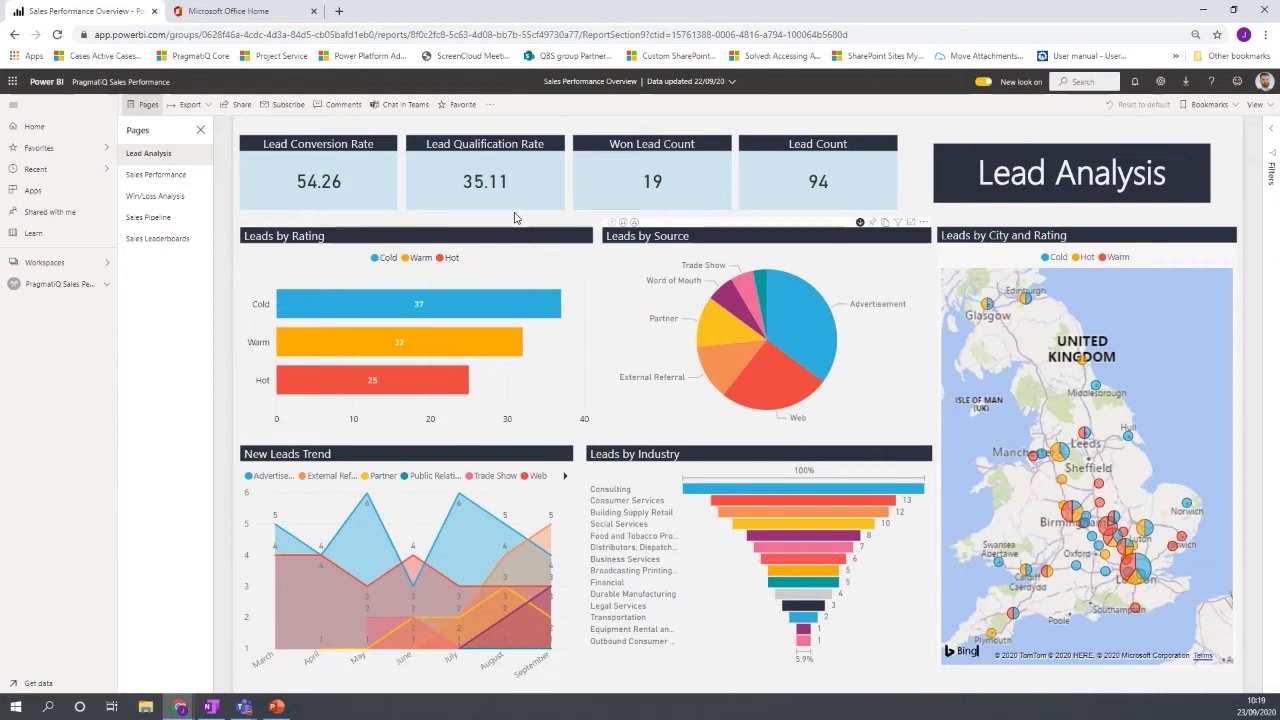
click(373, 305)
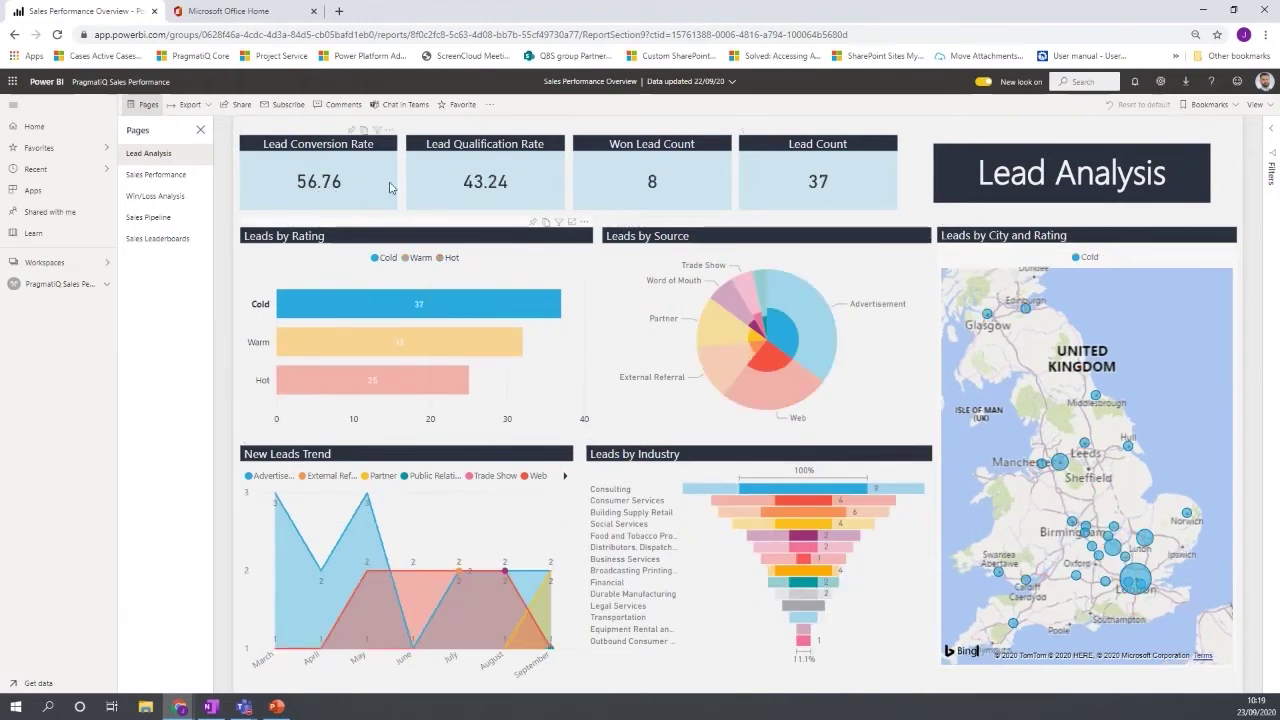
click(465, 305)
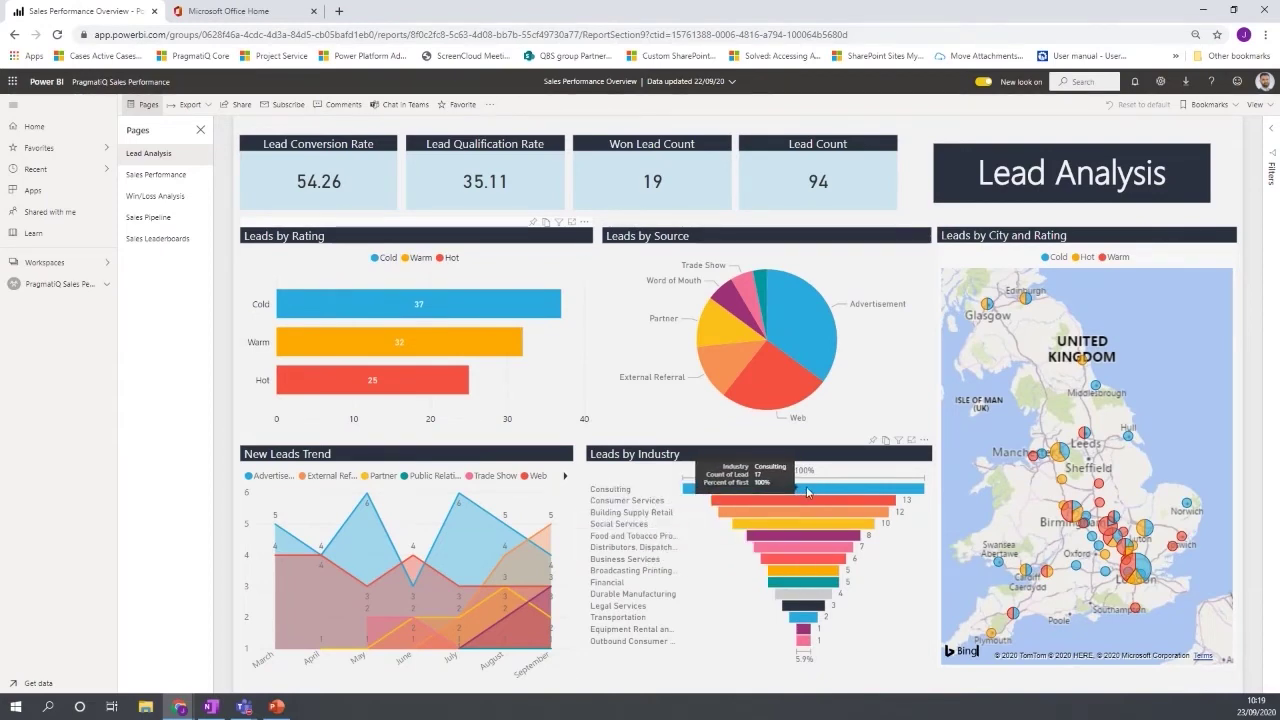
Go to the Sales Performance page showing 2.86M won revenue and a 70.27 win rate.
click(157, 176)
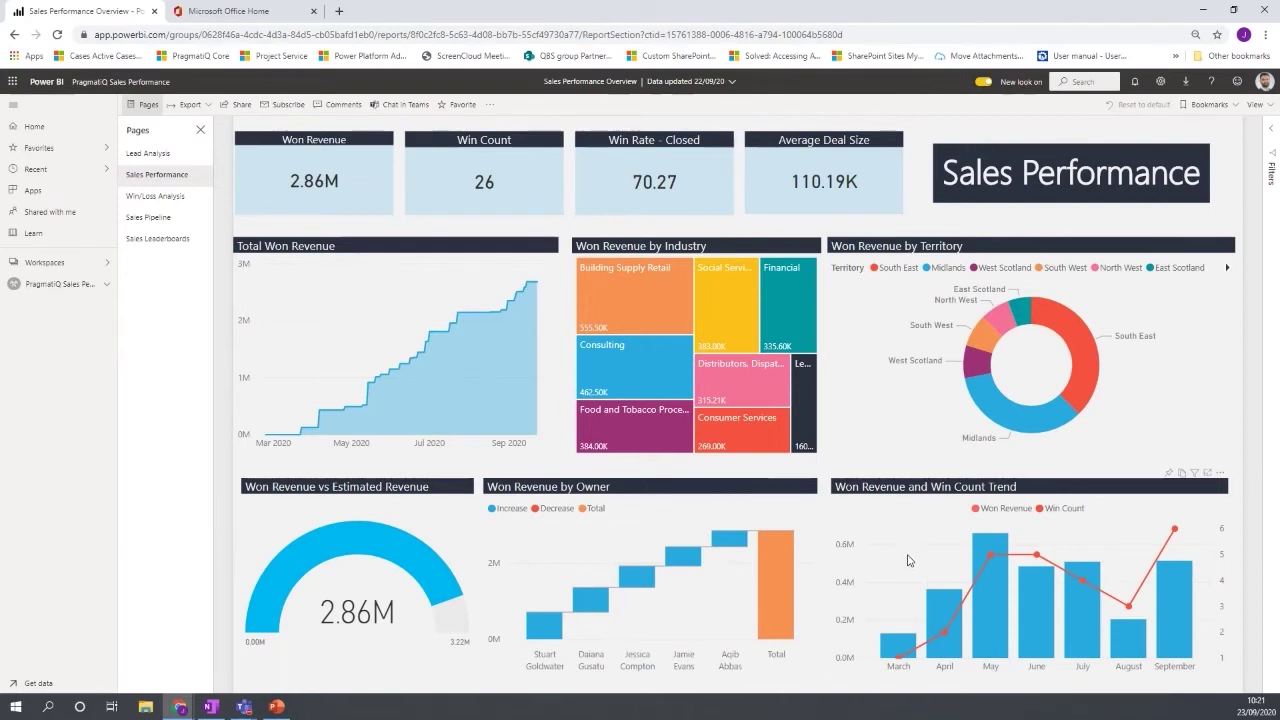
Go to the Win/Loss Analysis page with won-versus-lost revenue by month.
click(168, 198)
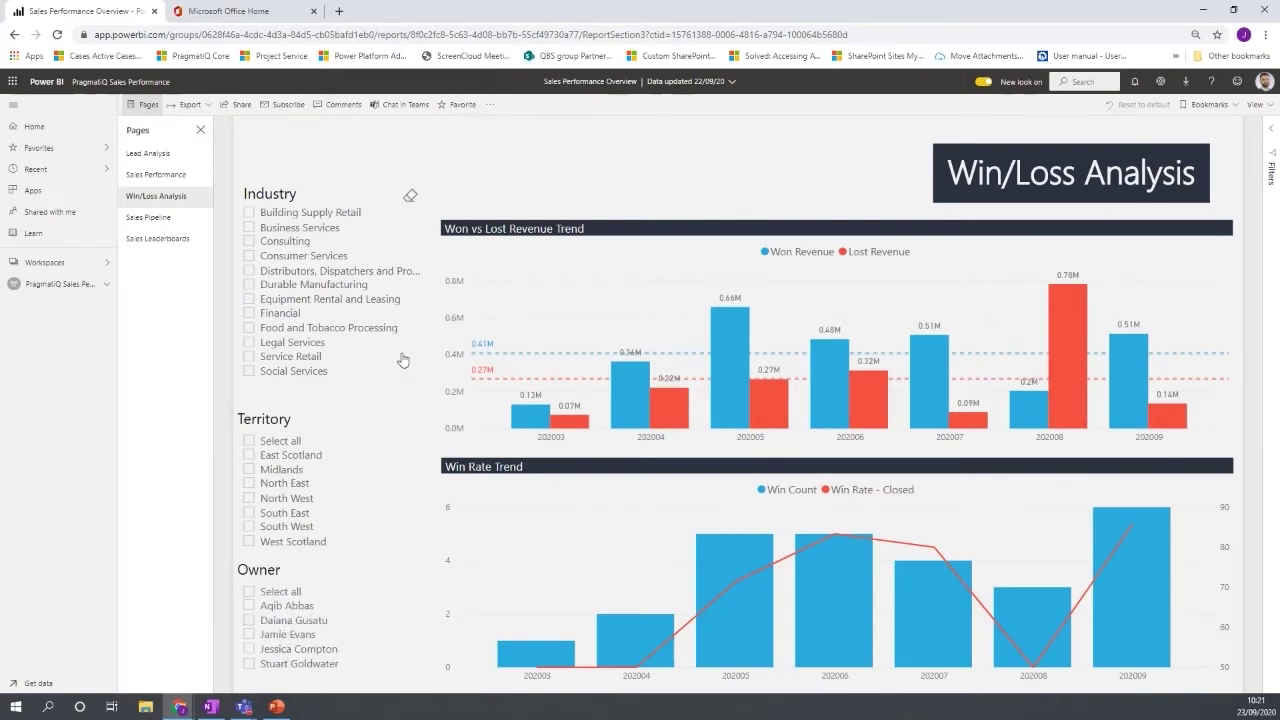
Filter the win/loss charts to the Midlands territory and the Consulting industry.
click(250, 470)
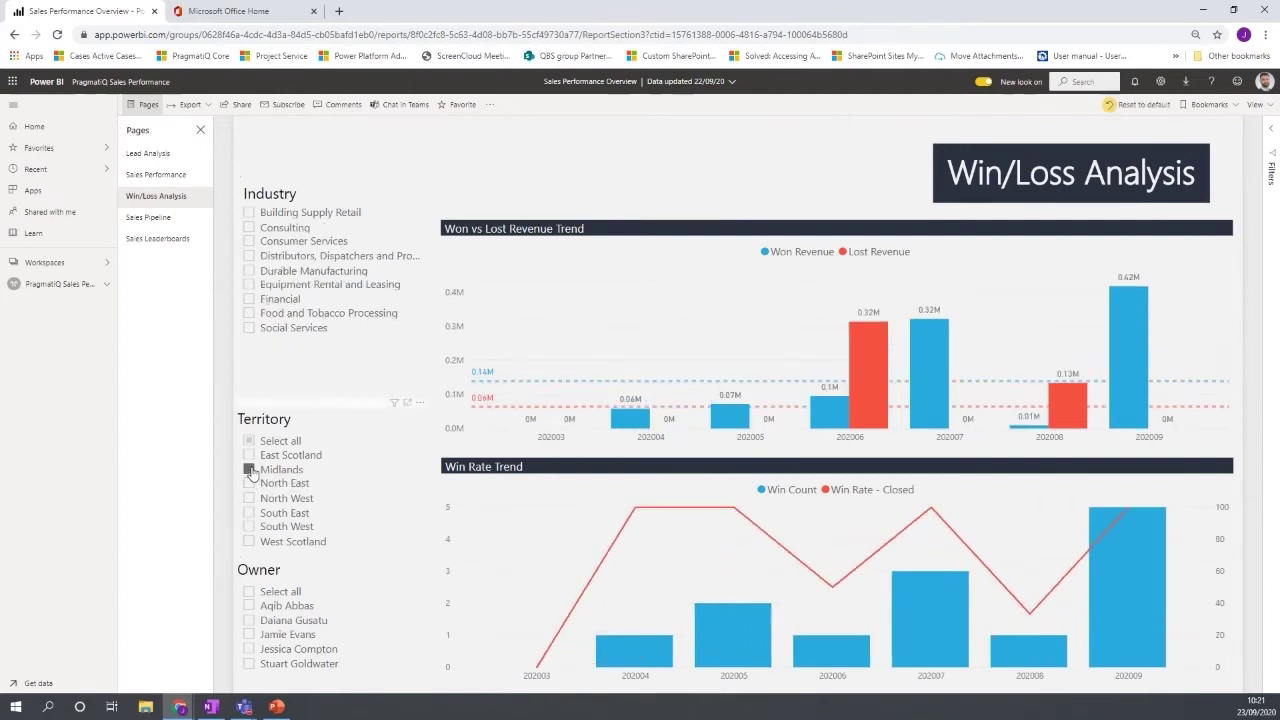
click(249, 227)
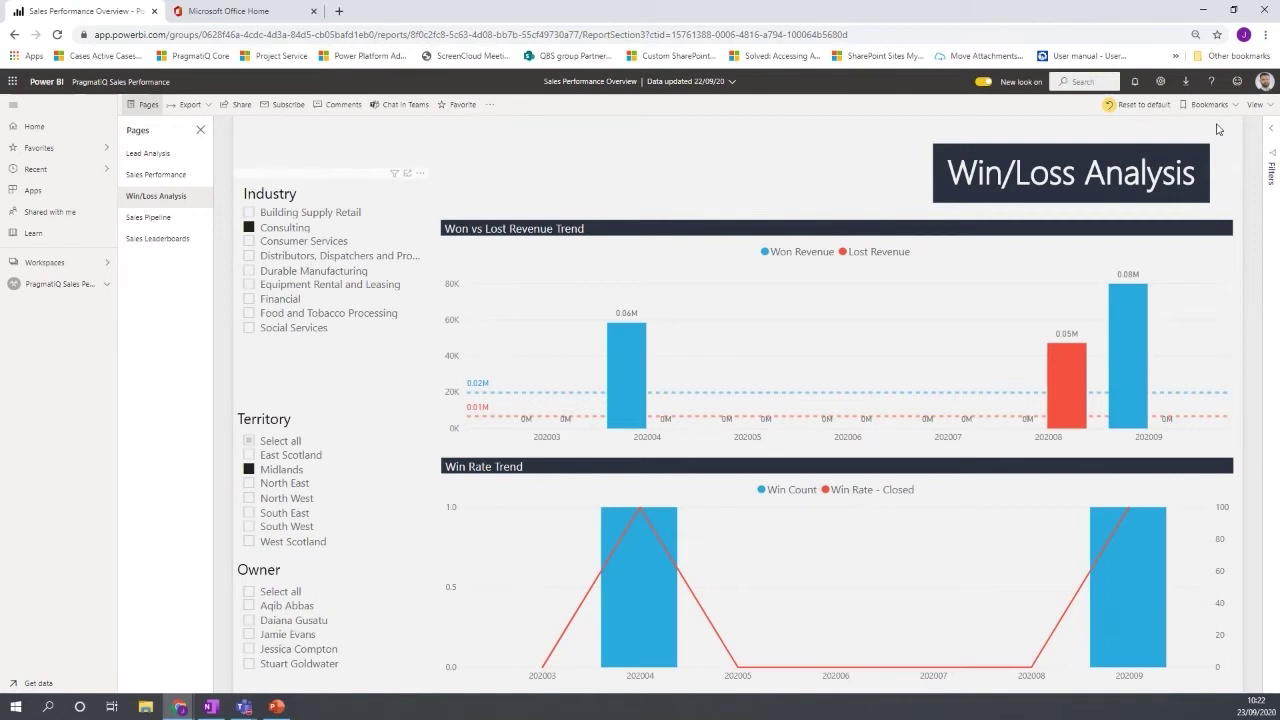
Switch industry to Social Services, save personal bookmark 'Midlands Social', then clear Social Services.
click(250, 329)
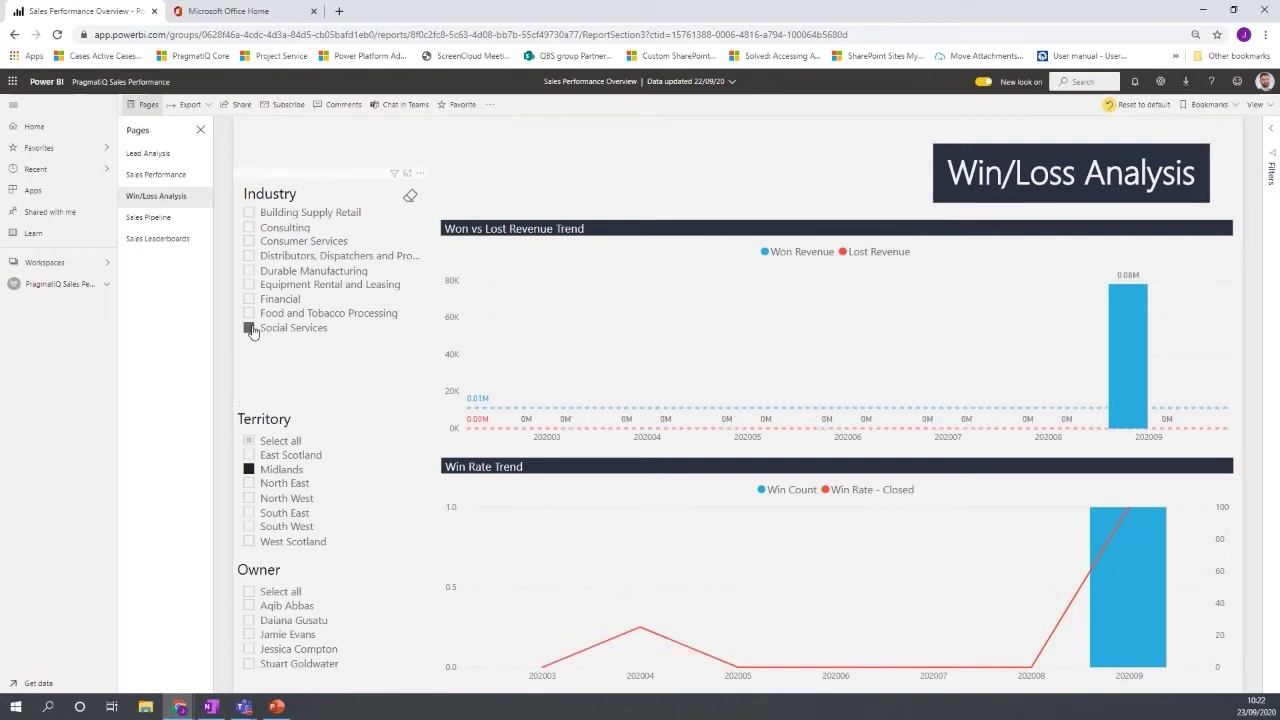
click(1205, 106)
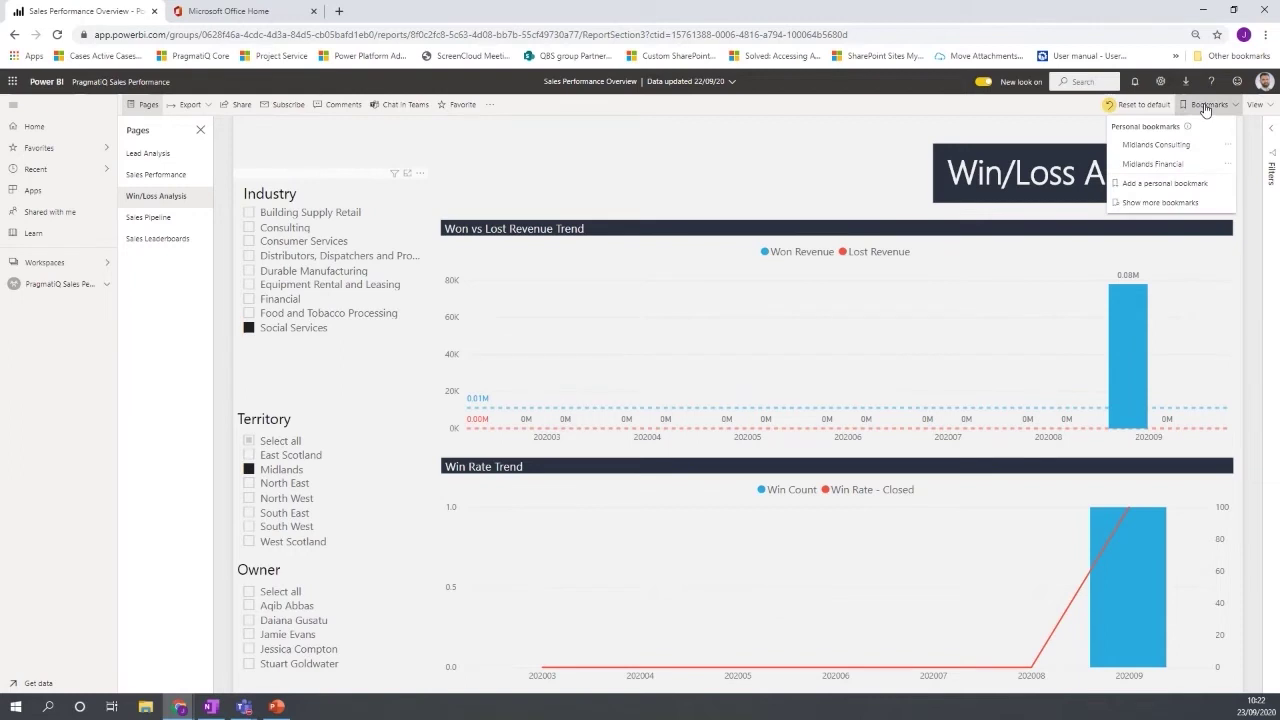
click(1165, 186)
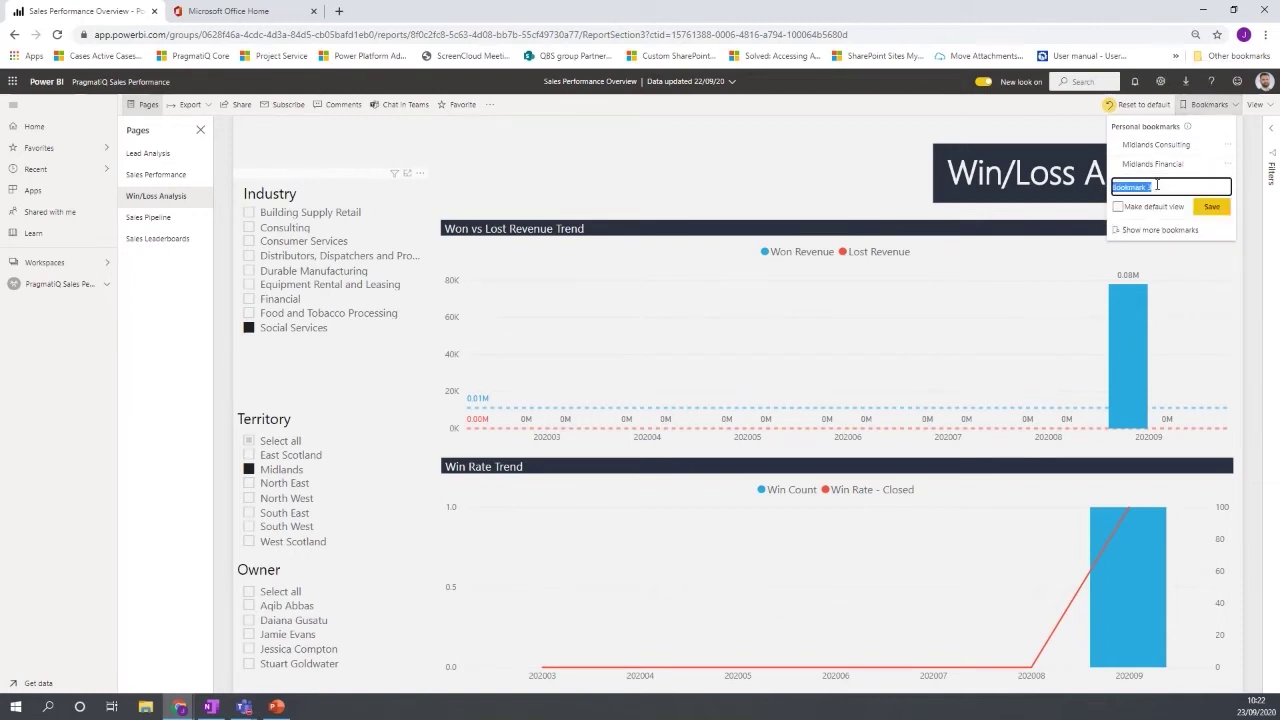
text(Midlands Social)
click(1211, 206)
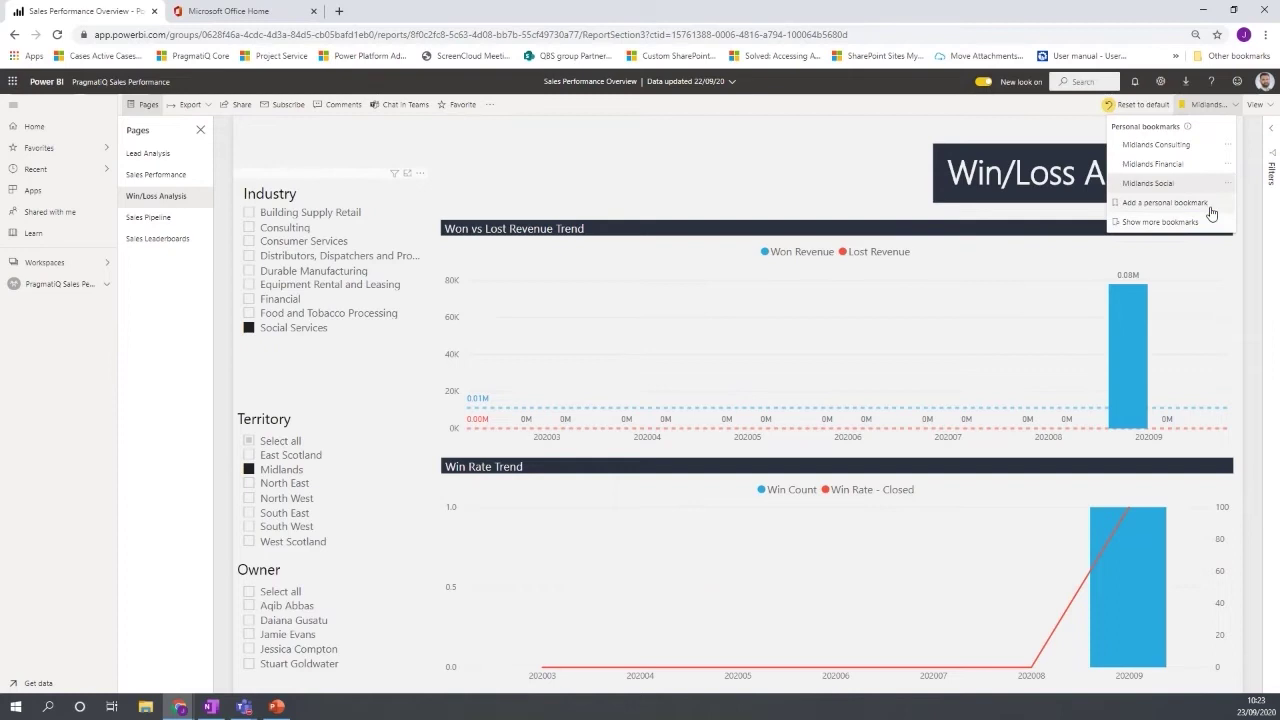
click(249, 327)
Clear the Midlands filter, then reapply the 'Midlands Social' personal bookmark.
click(249, 469)
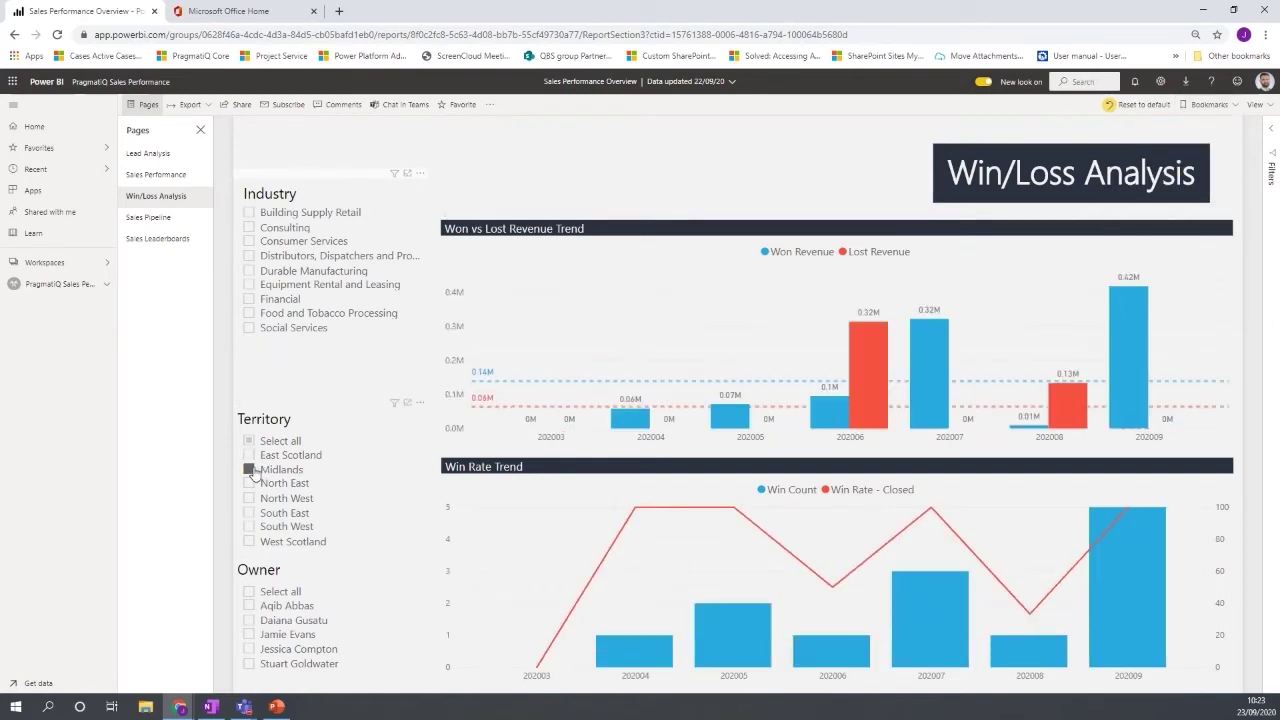
click(1209, 104)
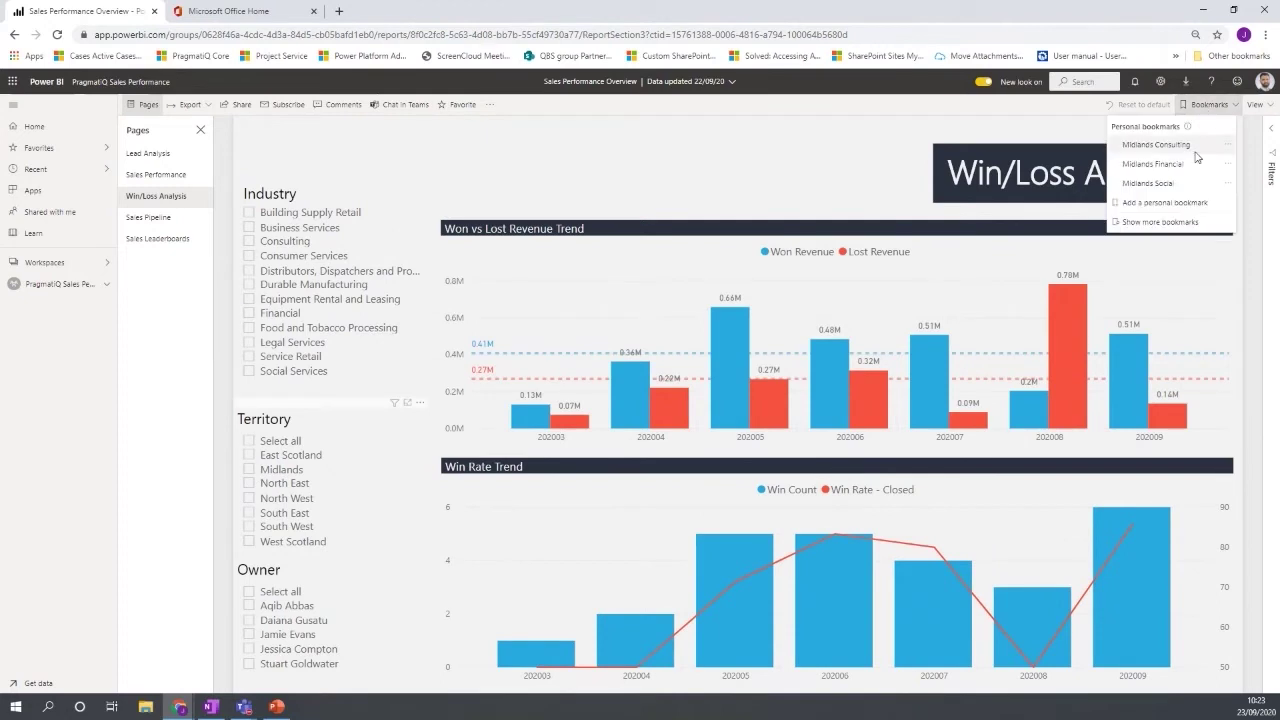
click(1164, 188)
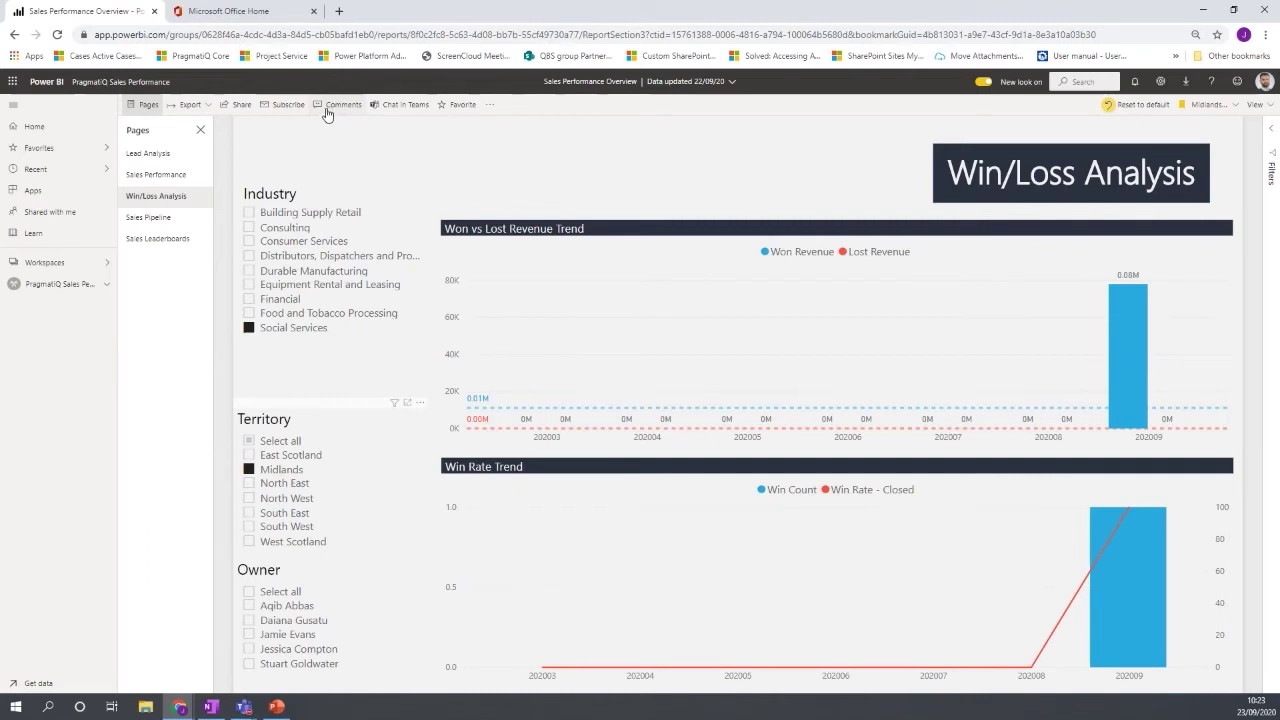
Post a report comment mentioning a colleague and asking 'what is this figure about'.
click(337, 104)
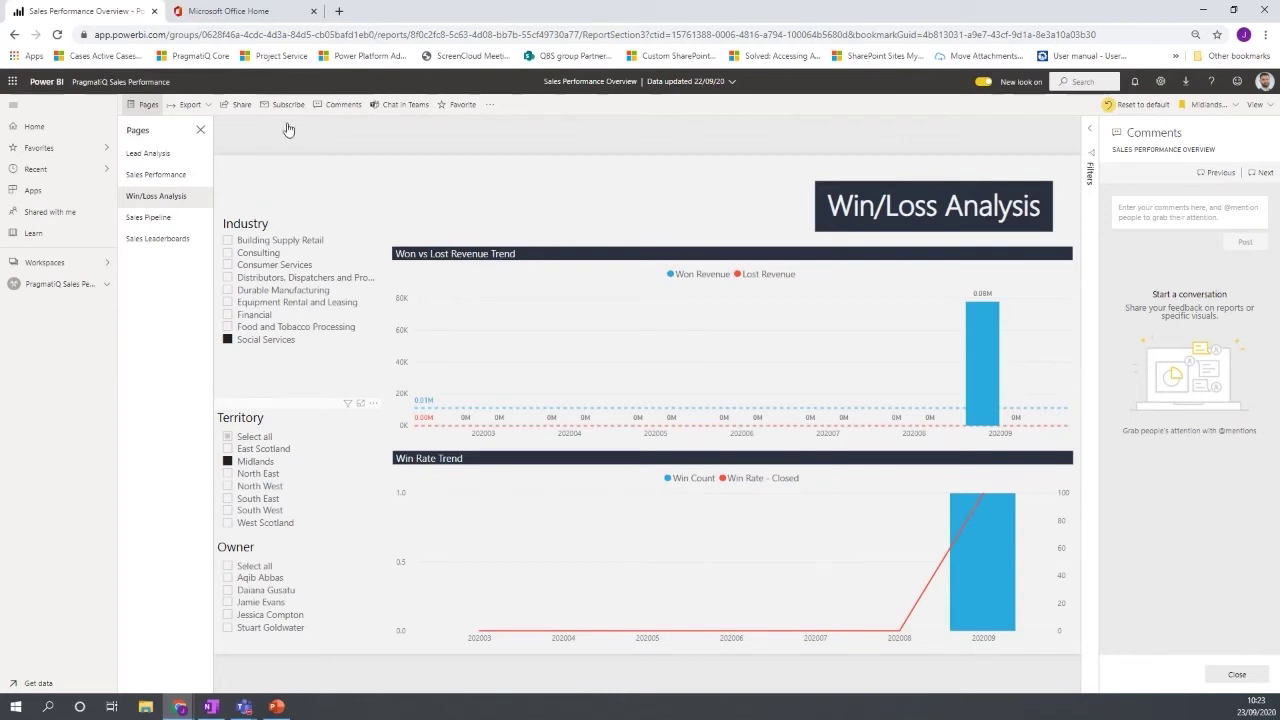
click(1149, 211)
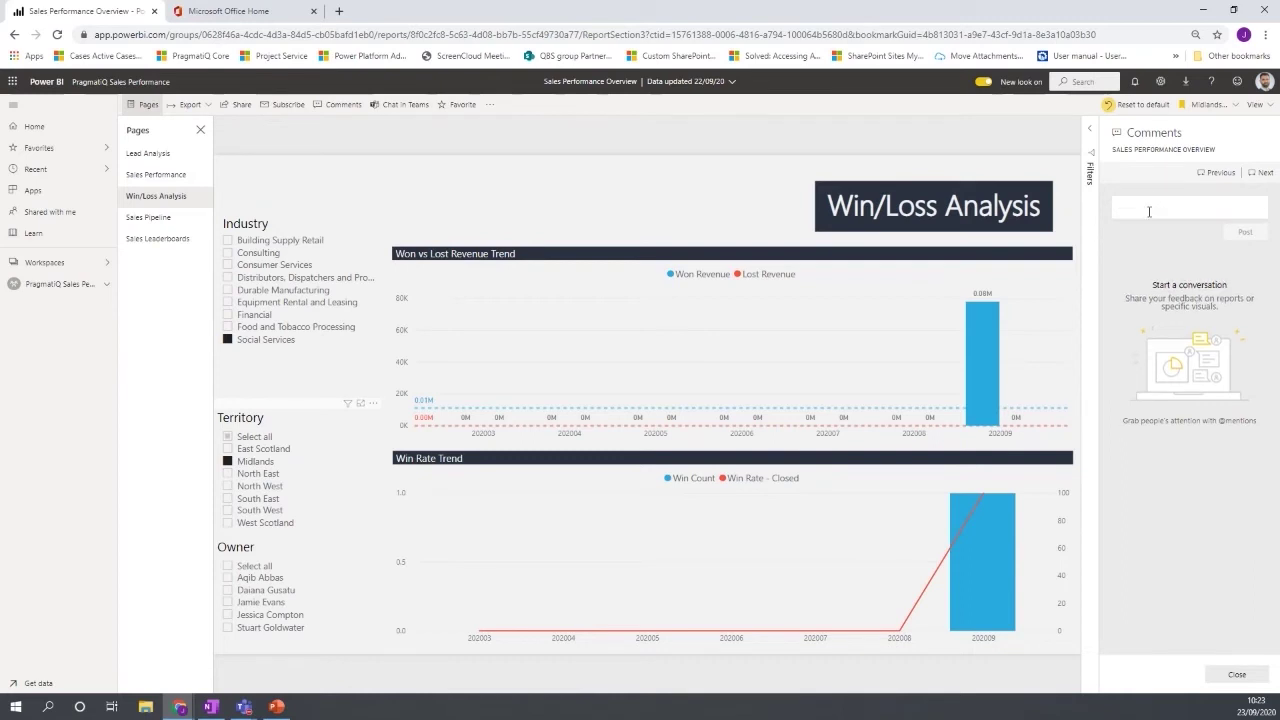
text(@)
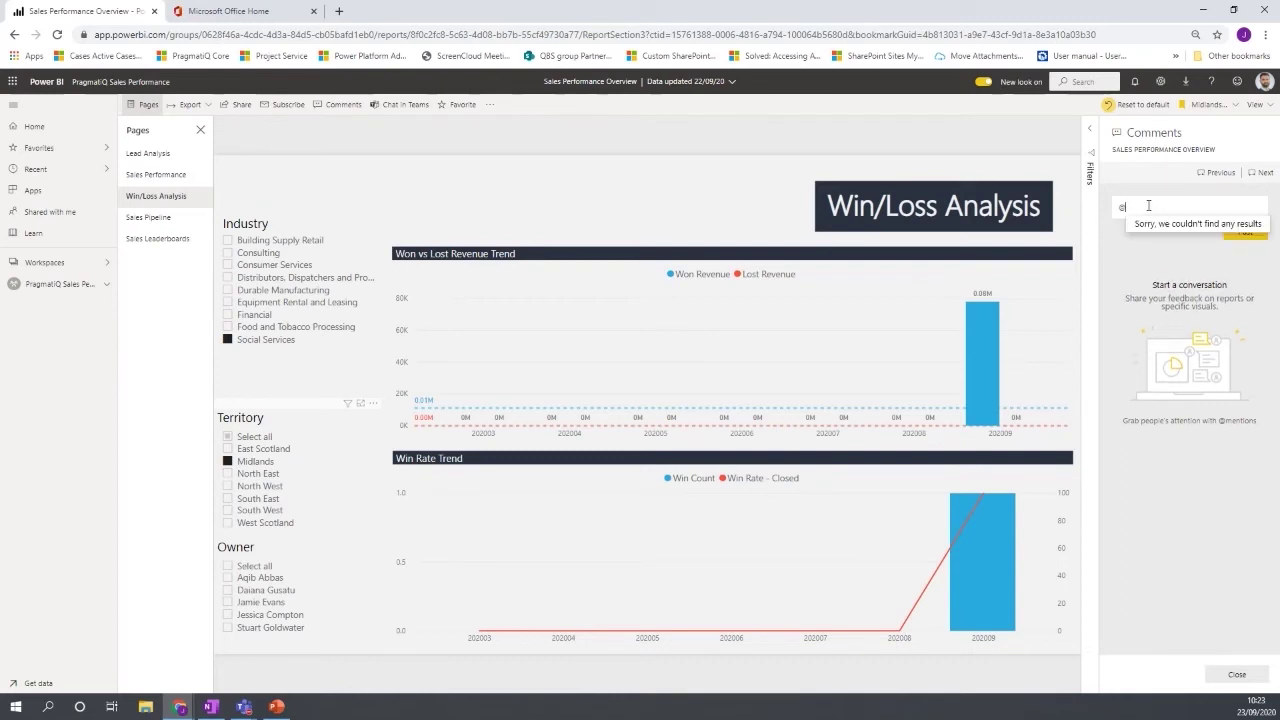
text(stu)
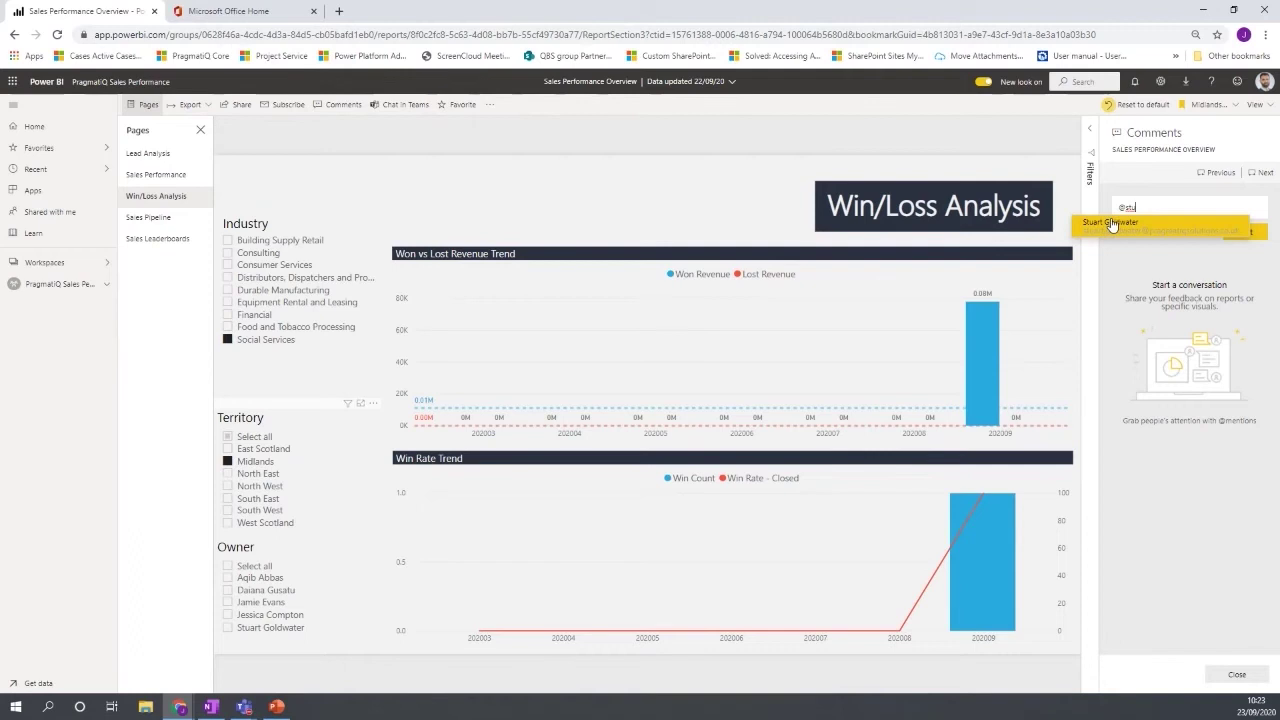
key(Return)
text(what is this)
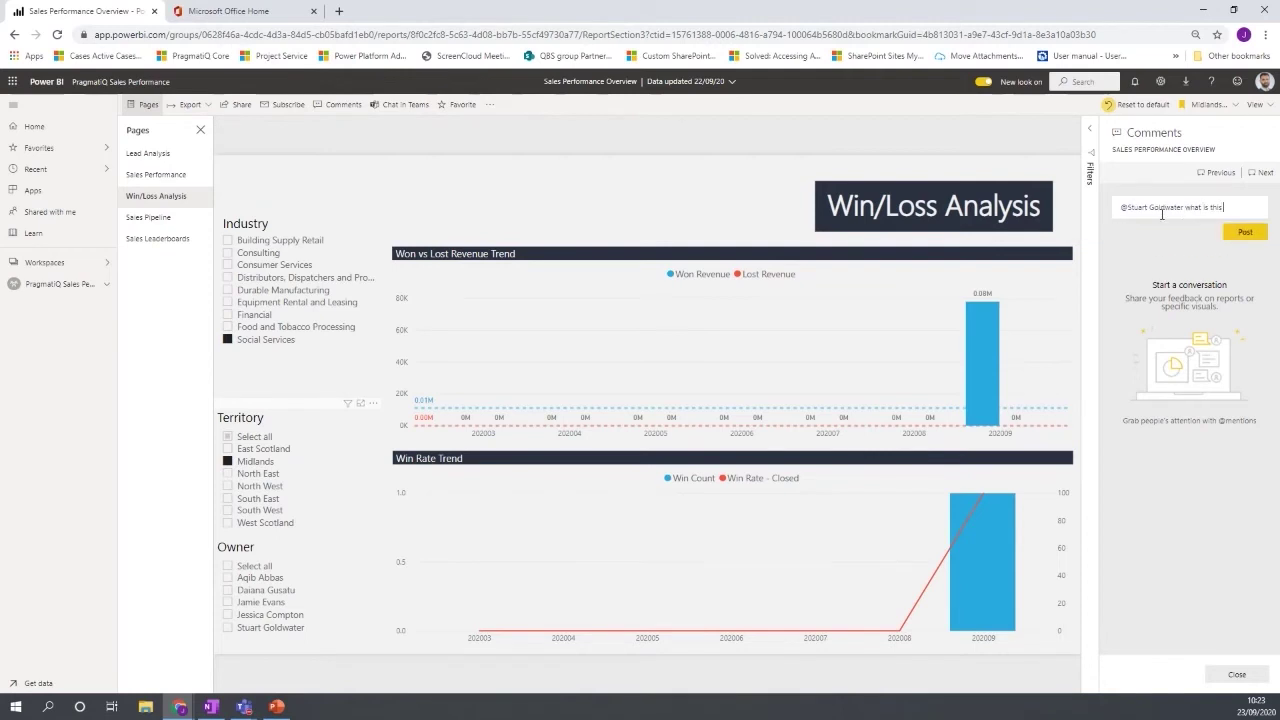
text( figu)
text(re and)
text(bout)
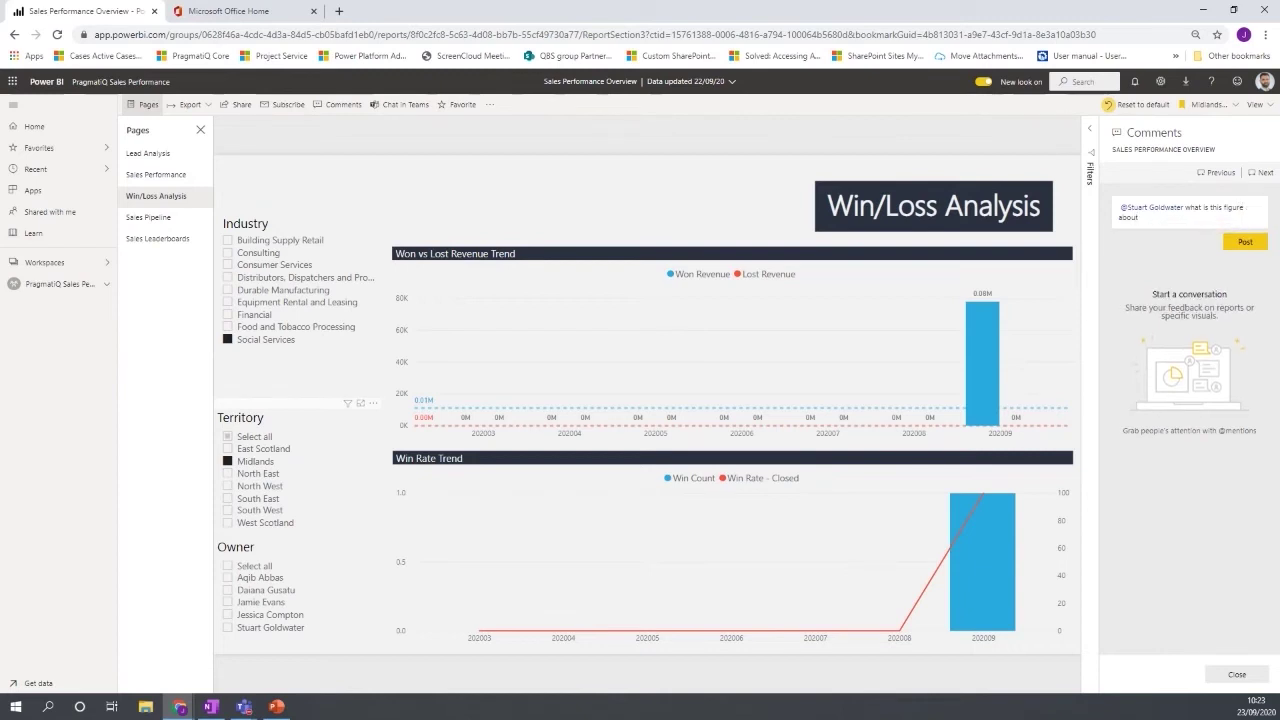
click(1244, 242)
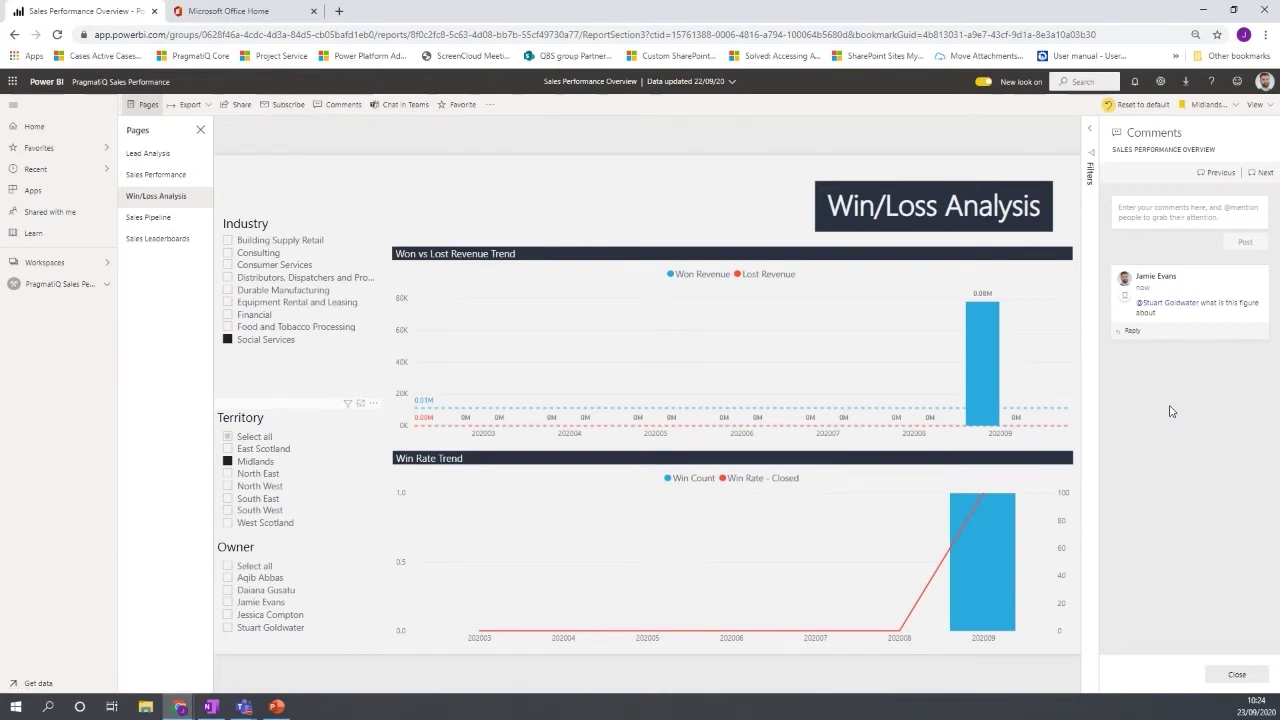
Clear the Social Services and Midlands filters, then restore the view saved with the comment.
click(227, 339)
click(227, 461)
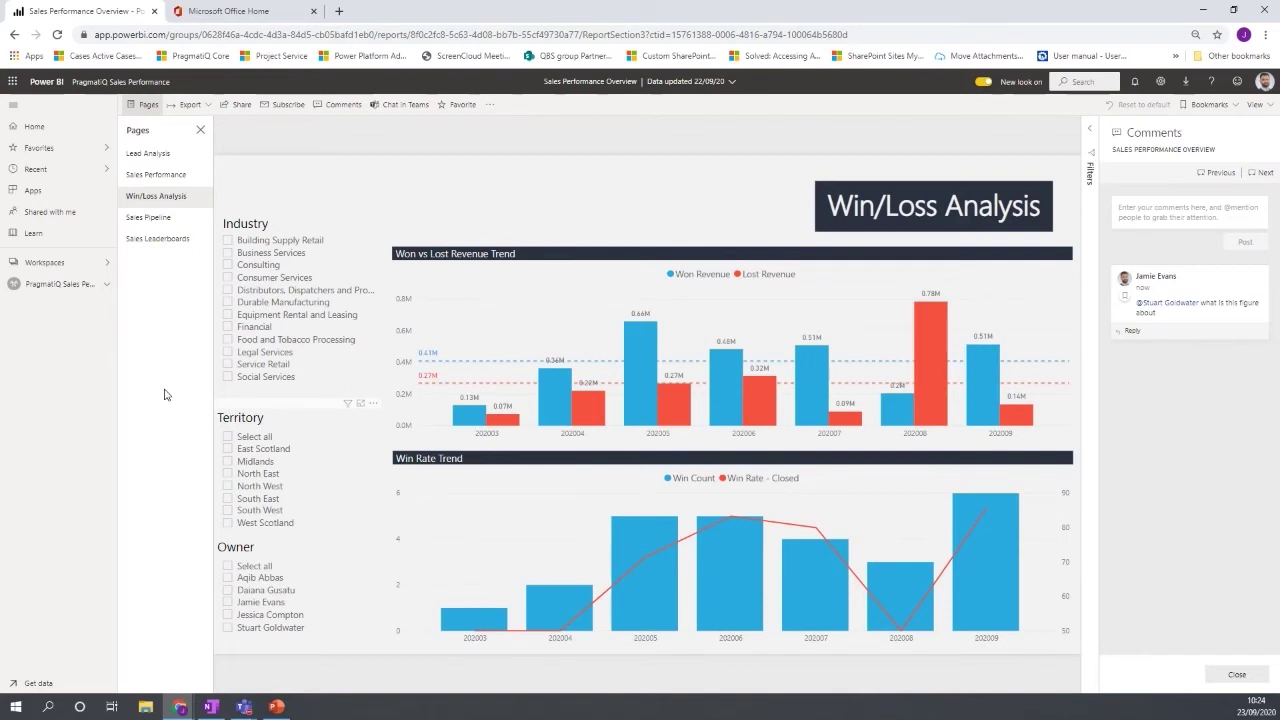
click(1125, 300)
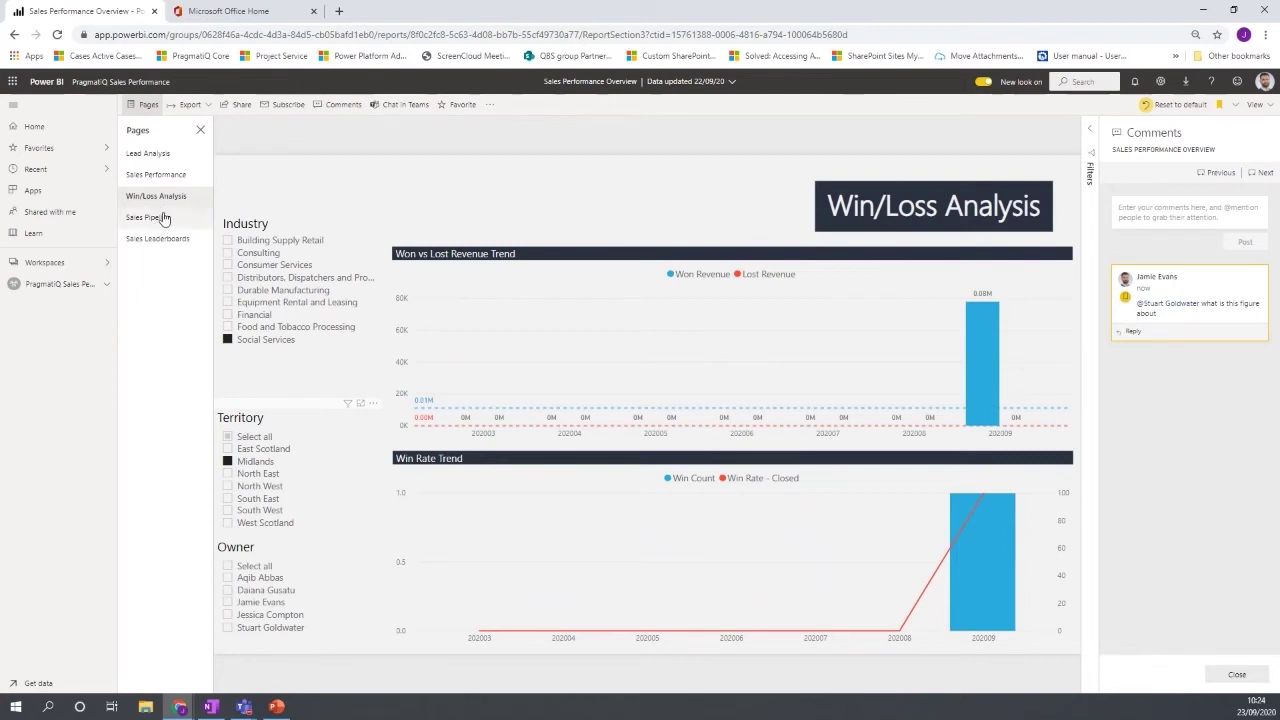
View Sales Pipeline, hide the Comments pane, then open the Sales Leaderboards page (2,874,100 revenue).
click(158, 220)
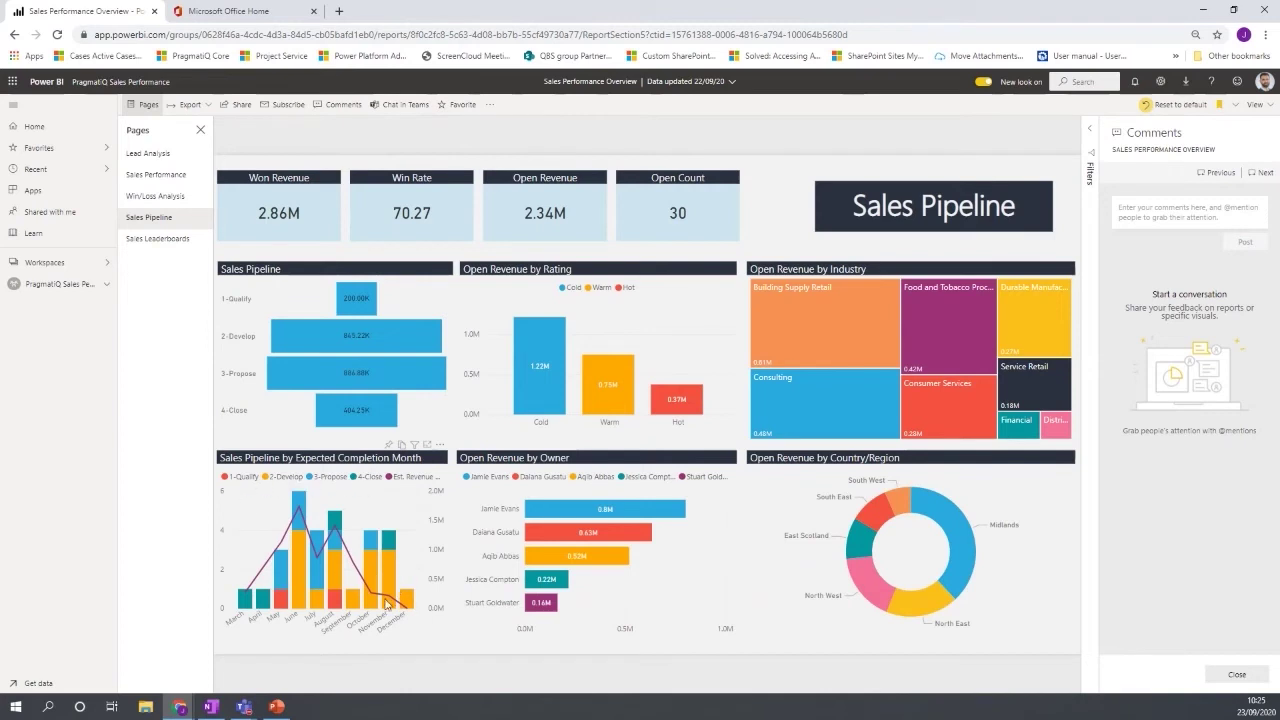
mouse_move(389, 607)
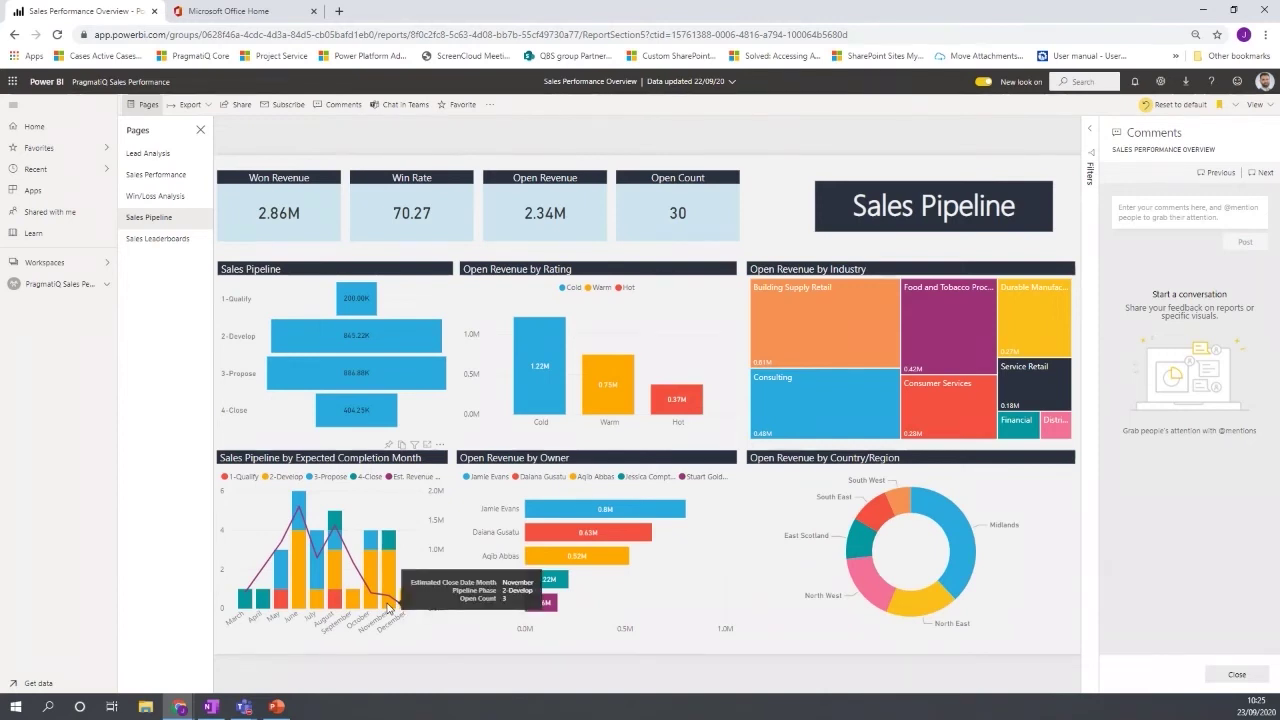
click(1237, 676)
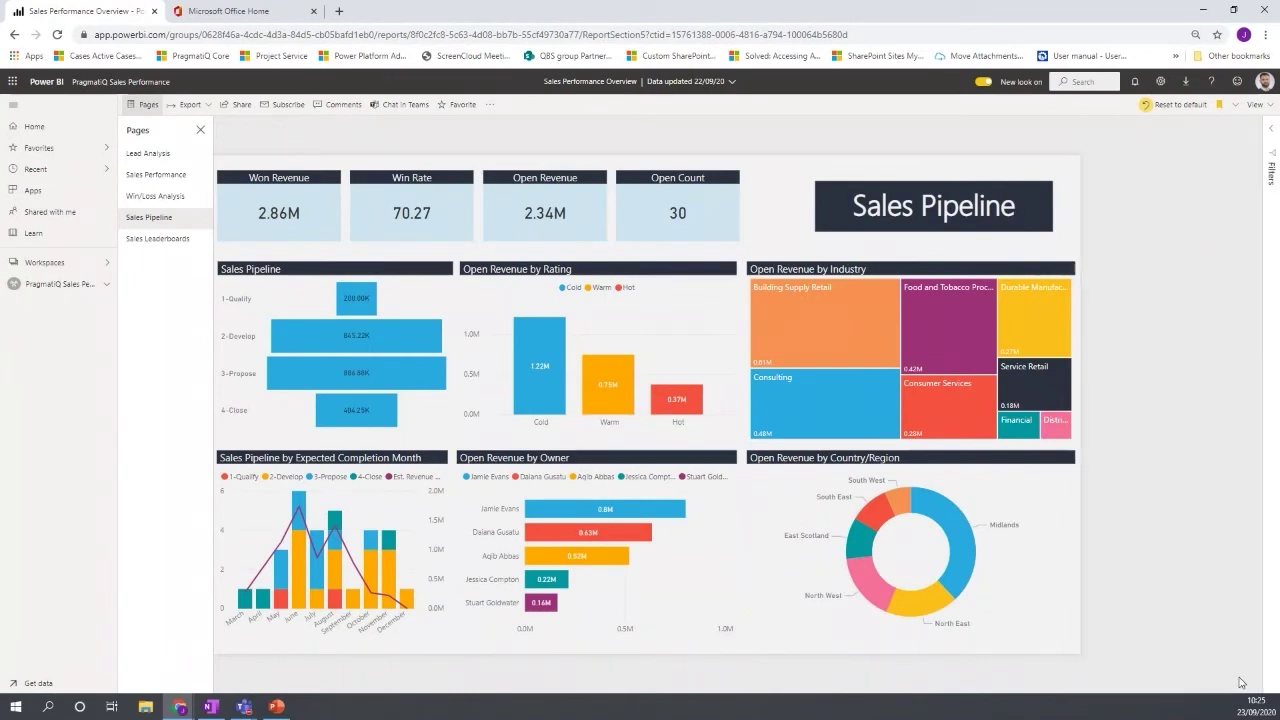
click(155, 239)
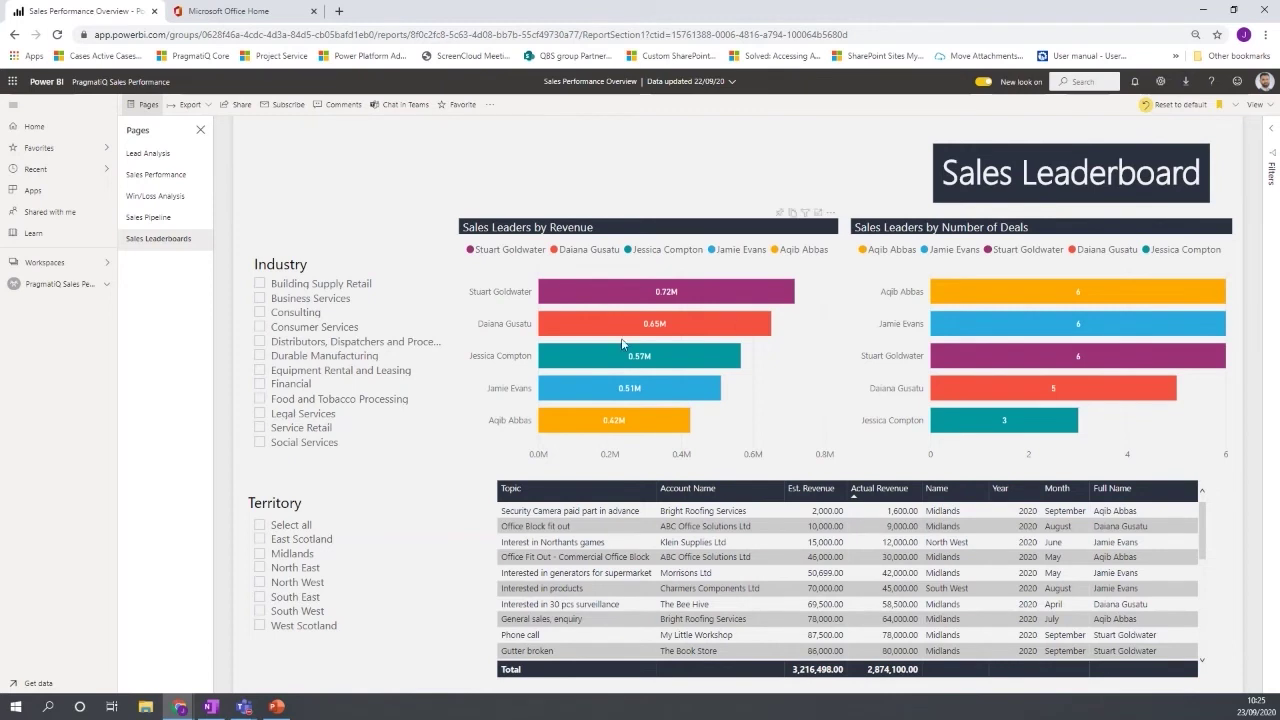
mouse_move(582, 330)
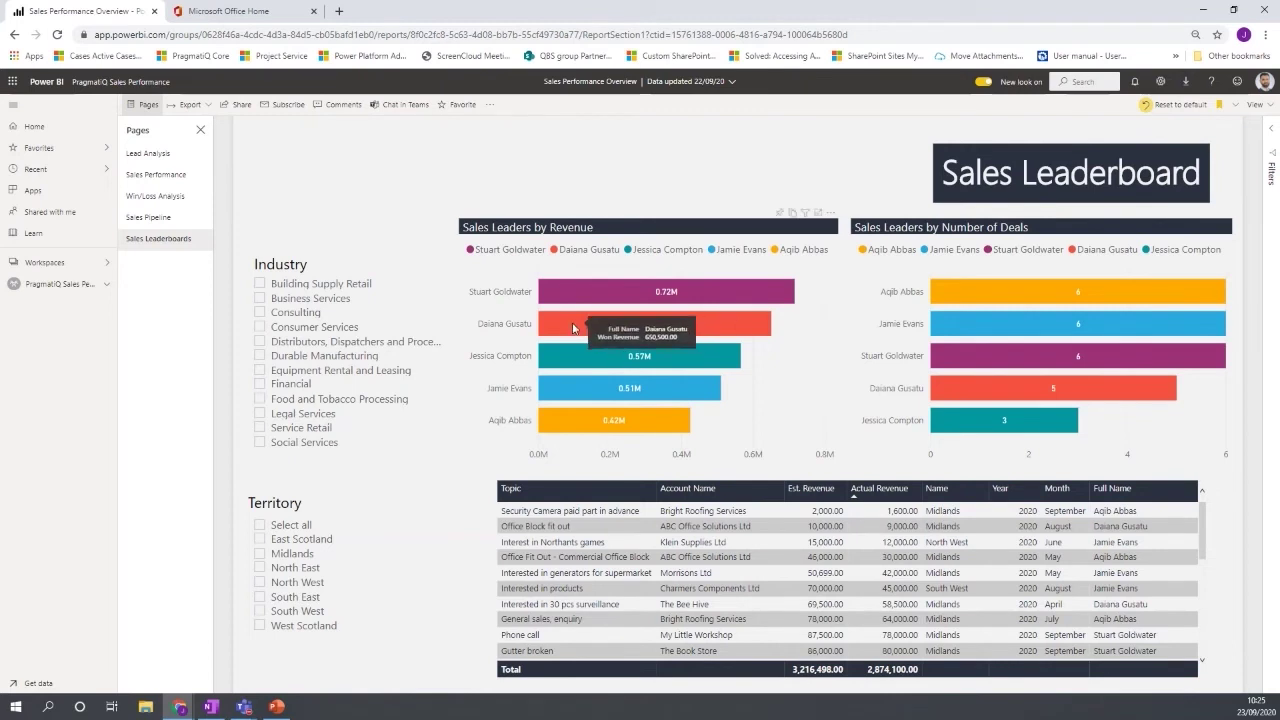
click(564, 327)
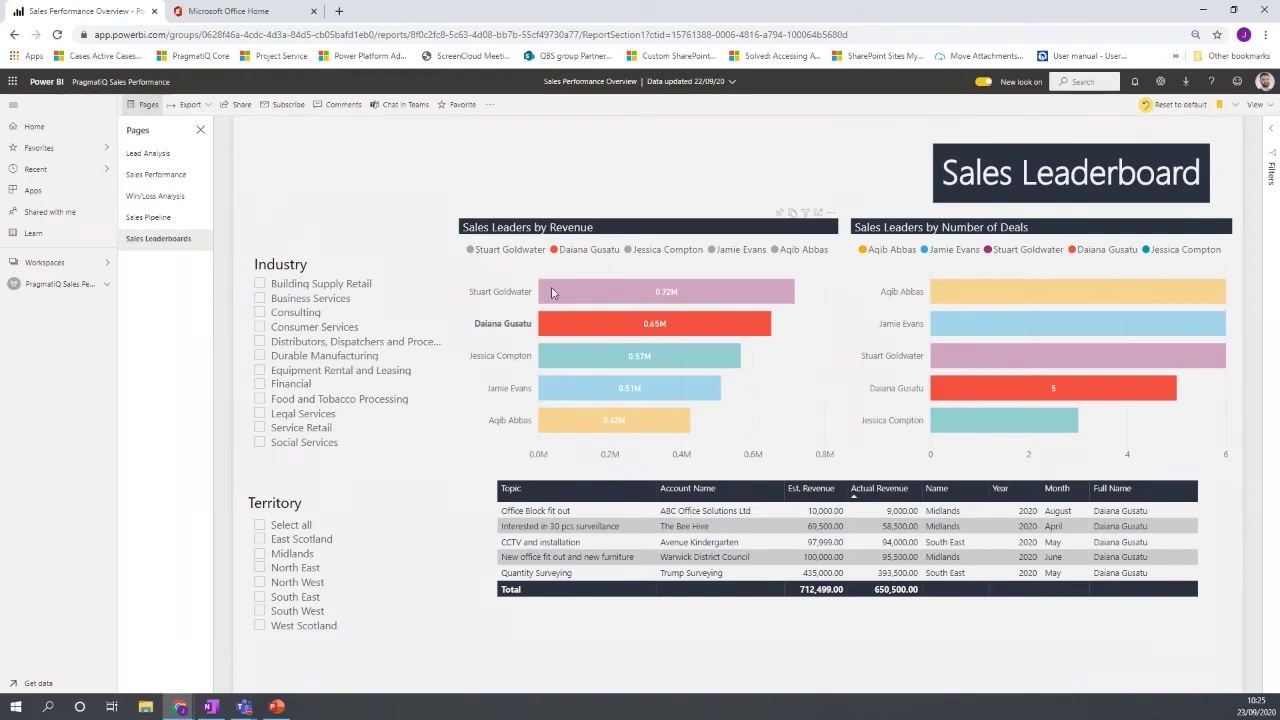
click(560, 326)
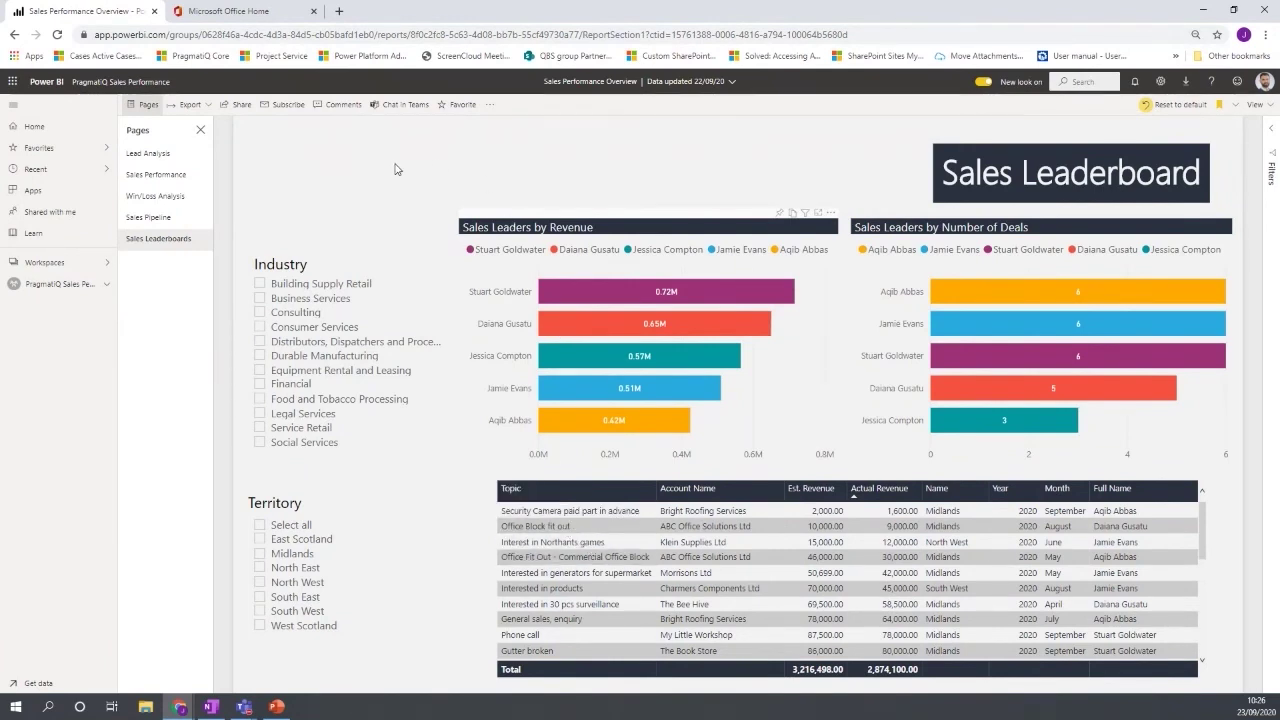
From the Lead Analysis page, export the report to PowerPoint as Sales Performance Overview.pptx.
click(164, 156)
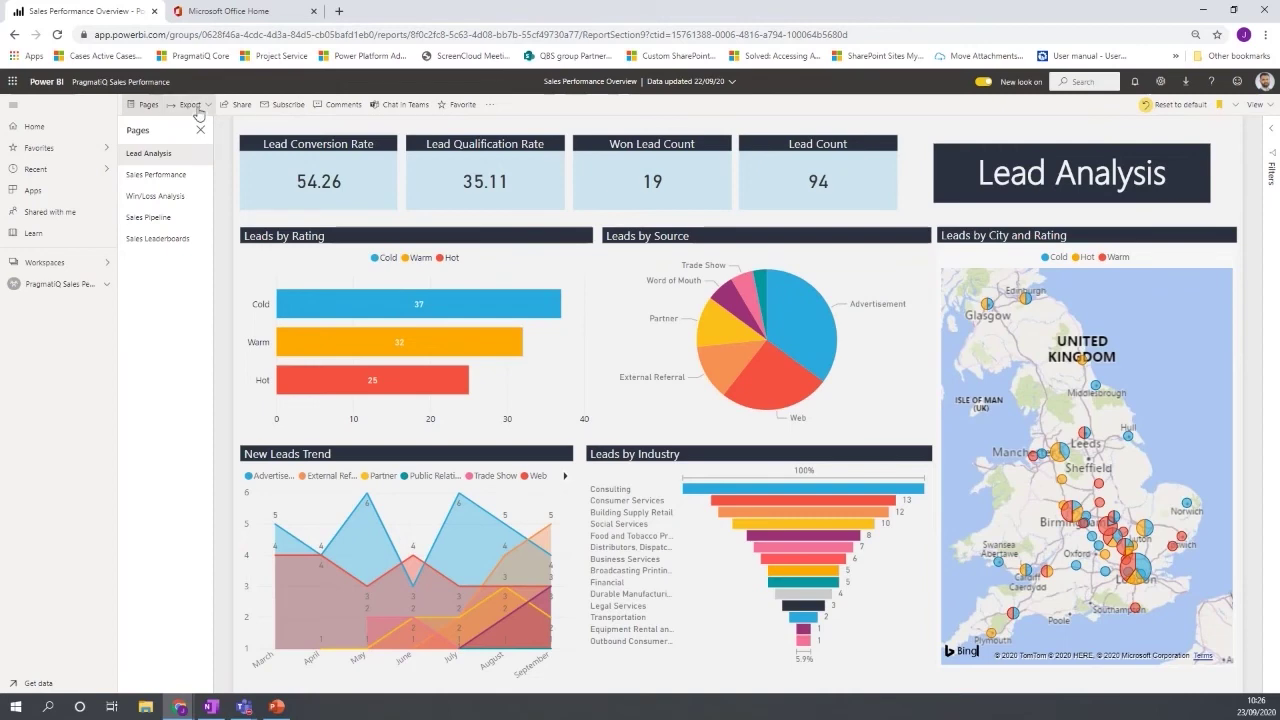
click(190, 104)
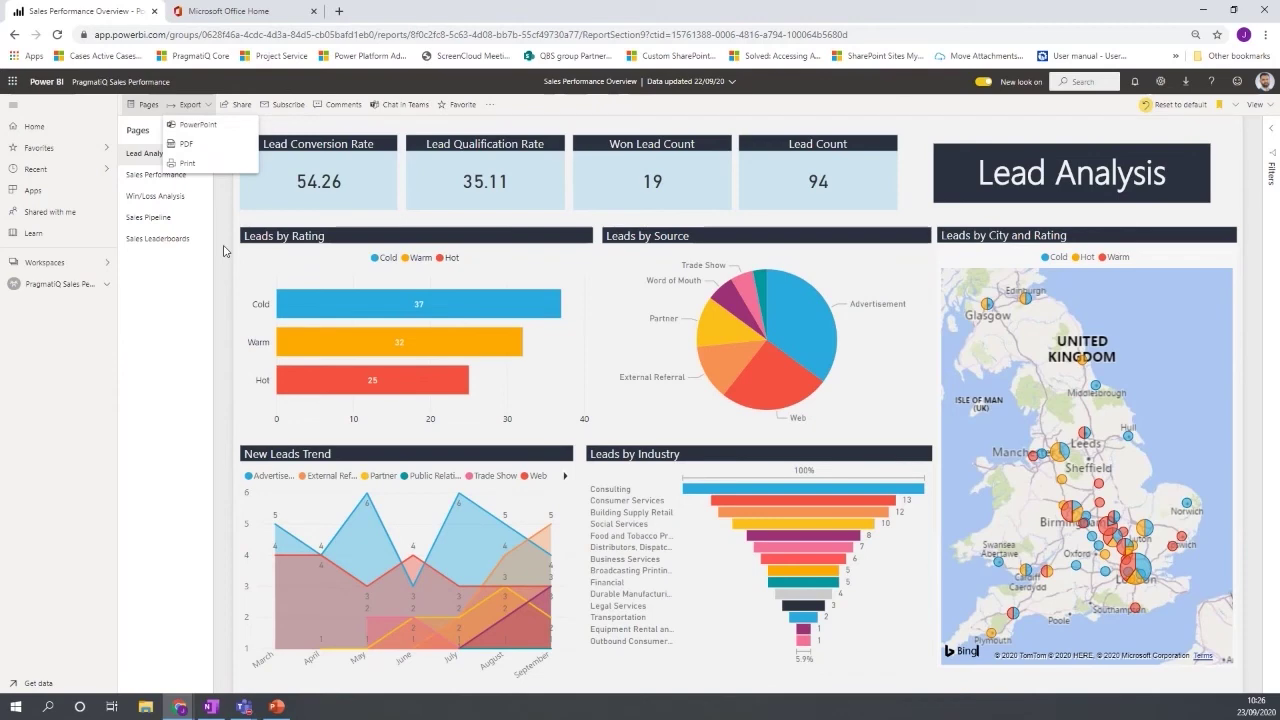
click(277, 708)
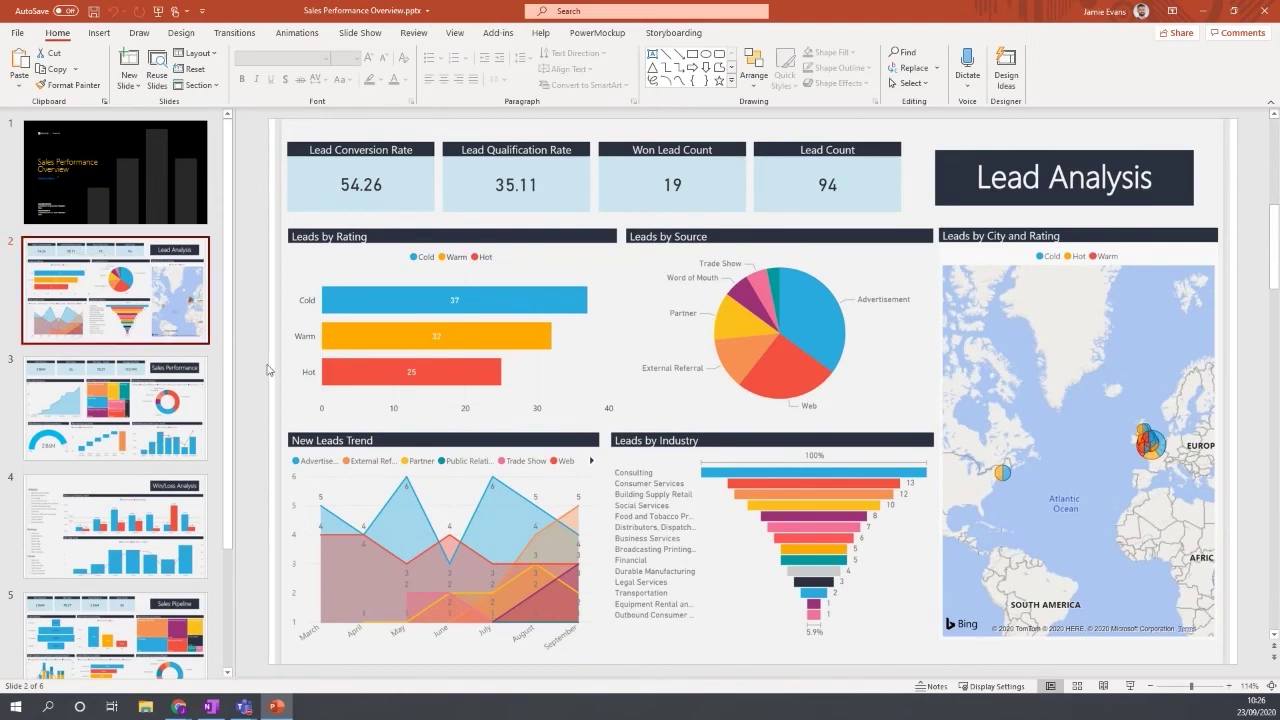
key(Down)
key(Down)
key(Down)
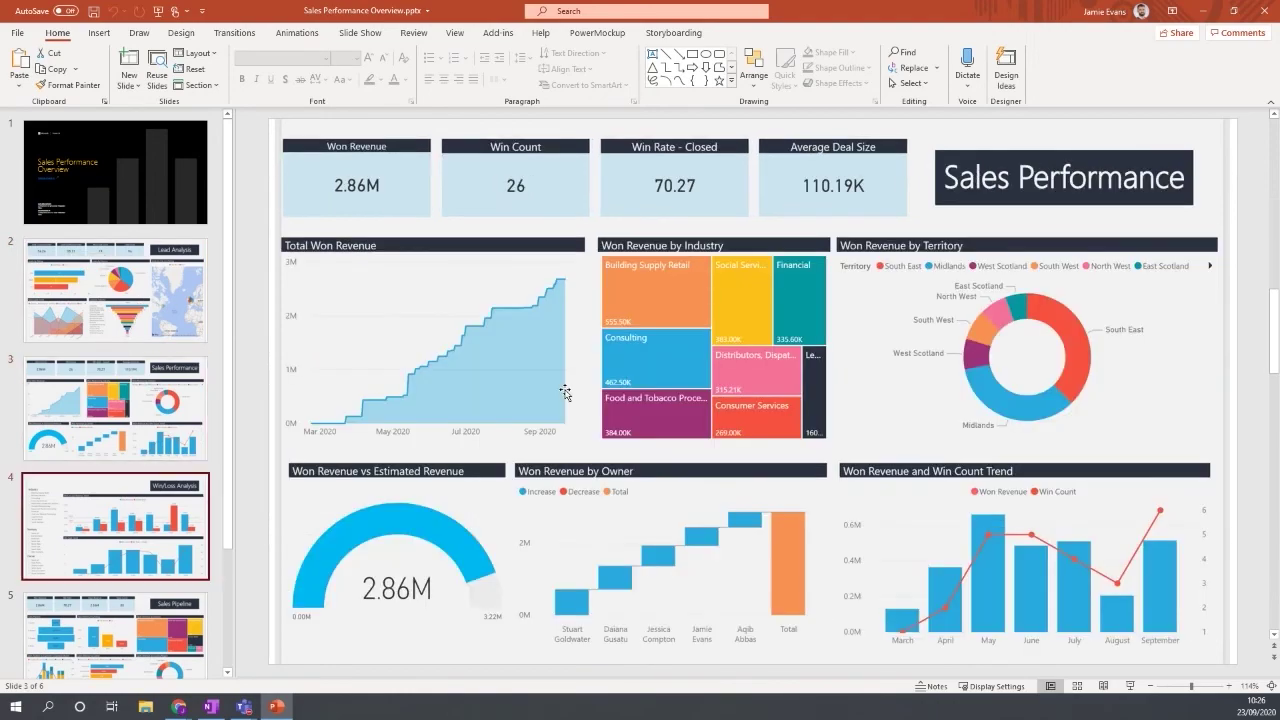
key(Down)
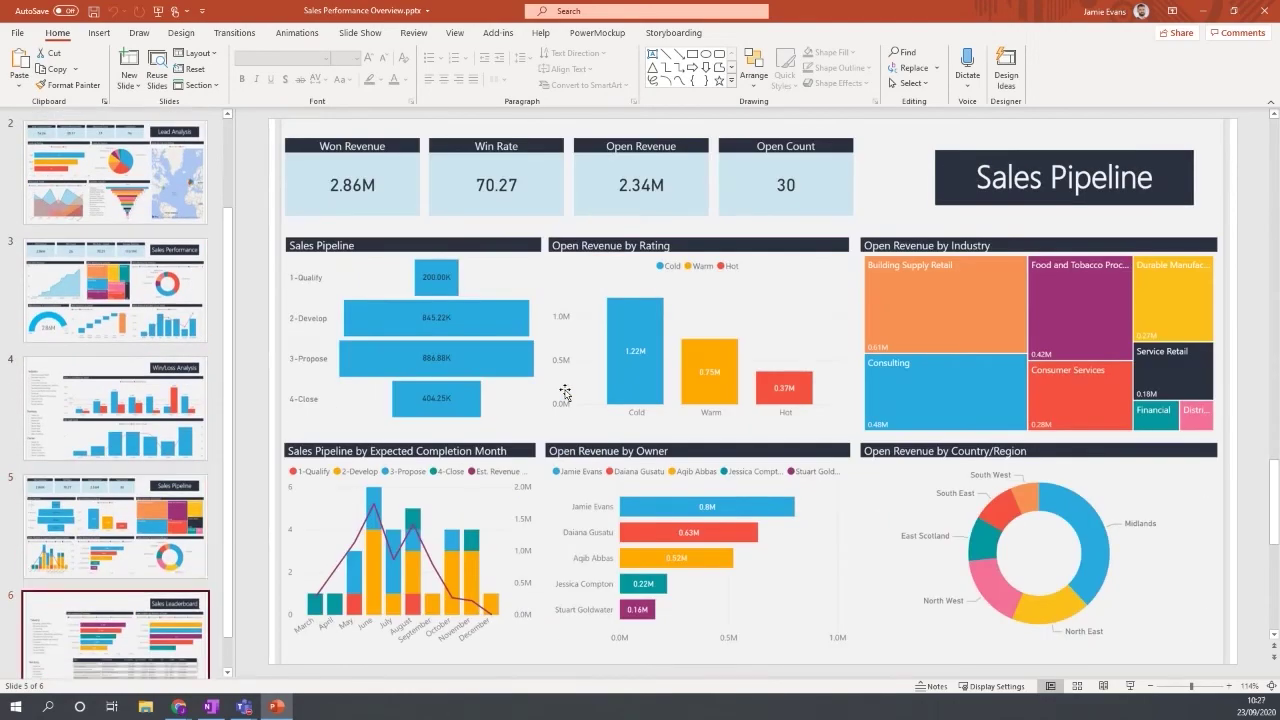
key(Up)
key(Up)
key(Up)
key(Up)
key(Up)
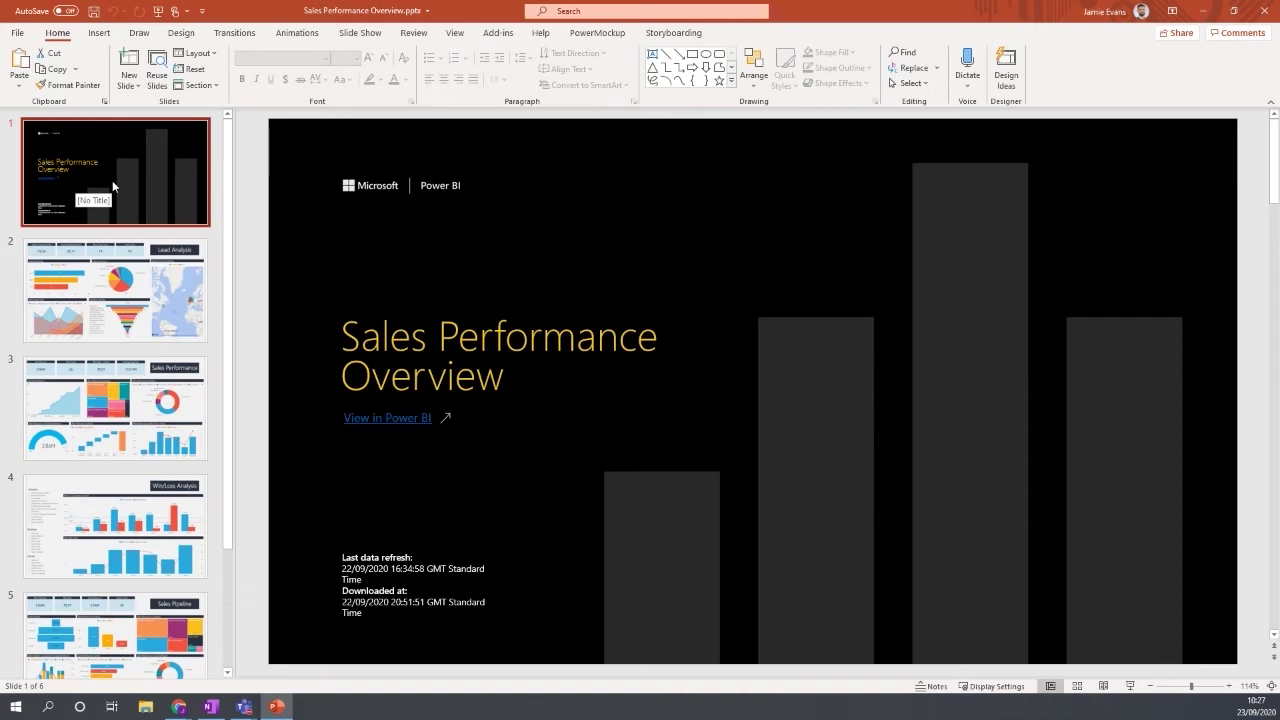
click(143, 285)
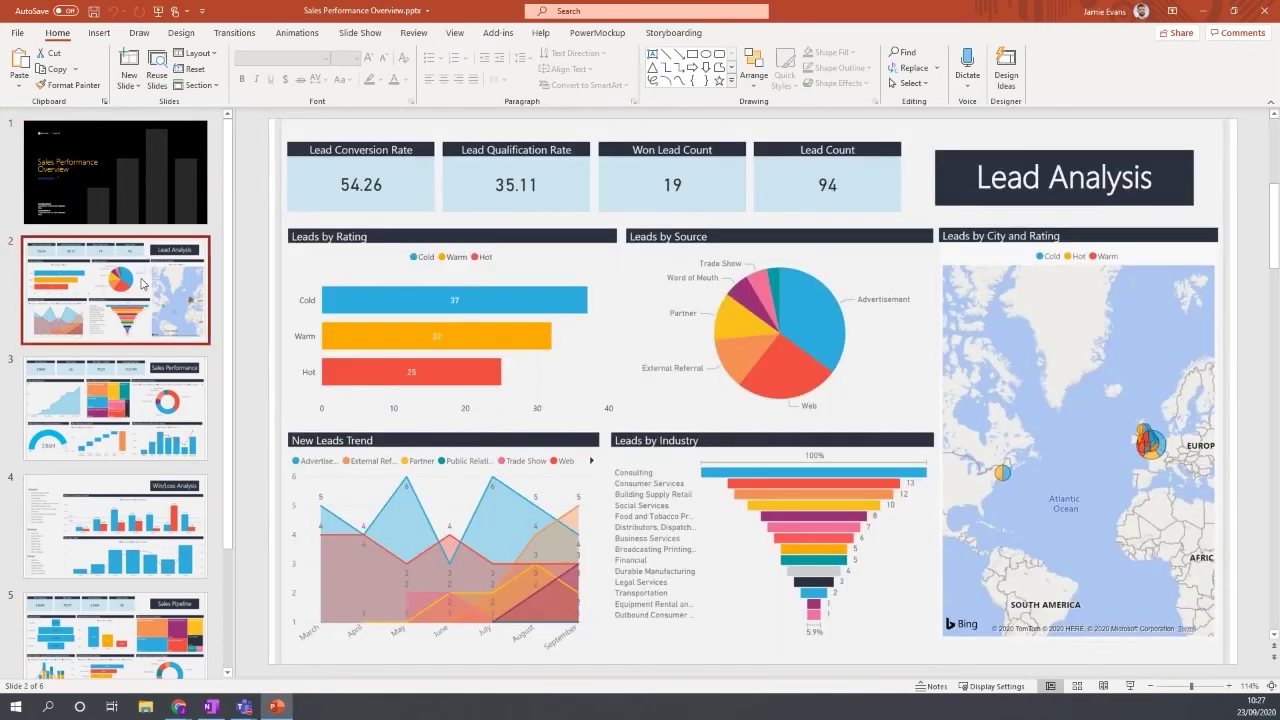
Minimize PowerPoint and dismiss the Export dropdown to show Lead Analysis (94 leads, 19 won).
click(1203, 11)
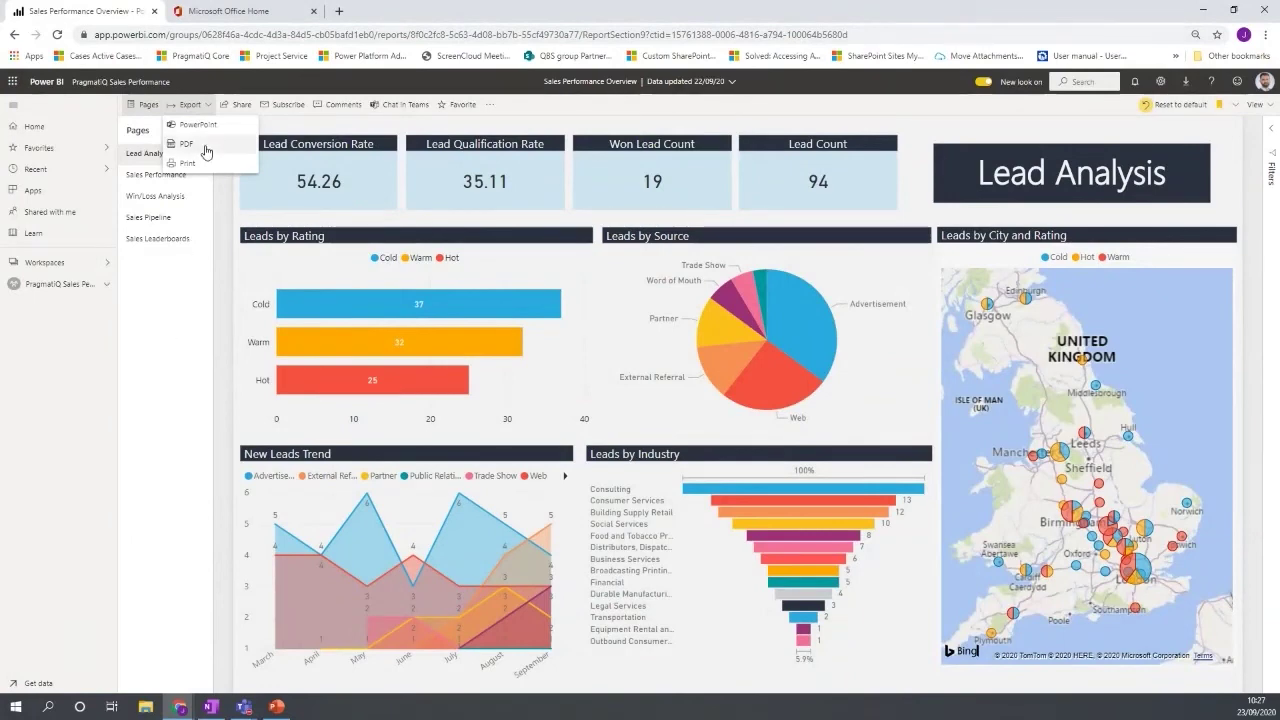
click(157, 341)
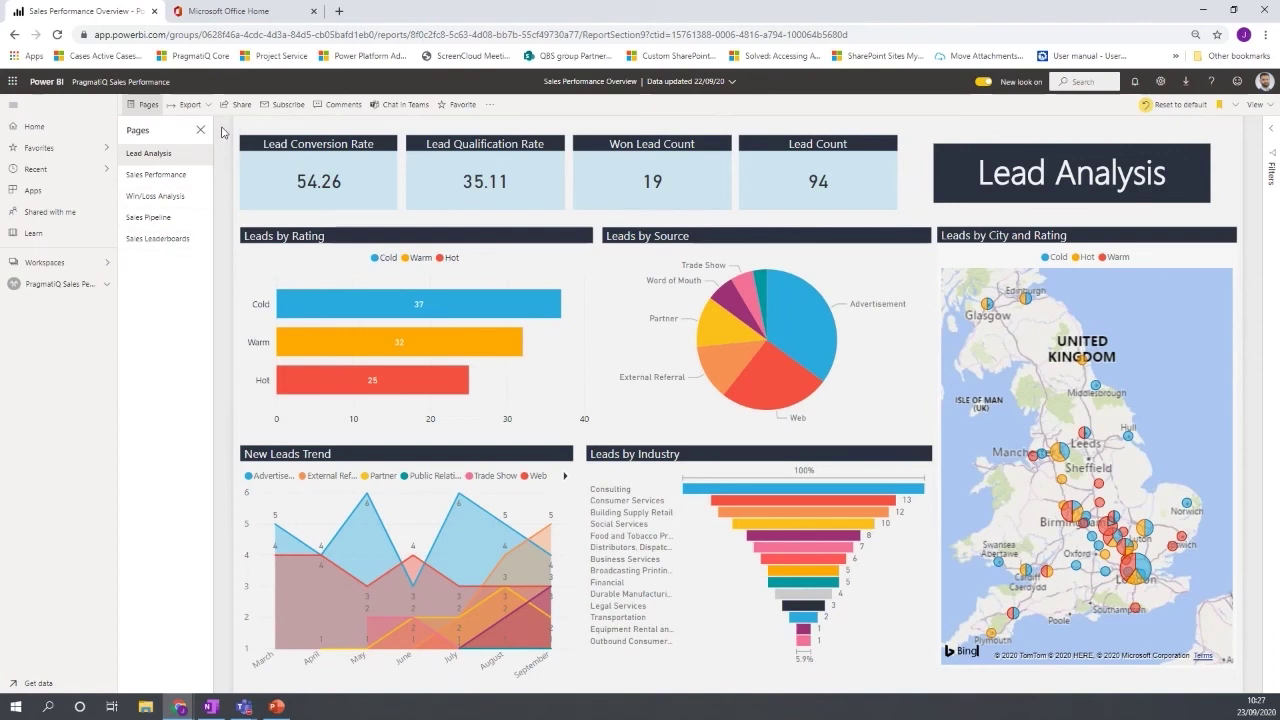
click(286, 107)
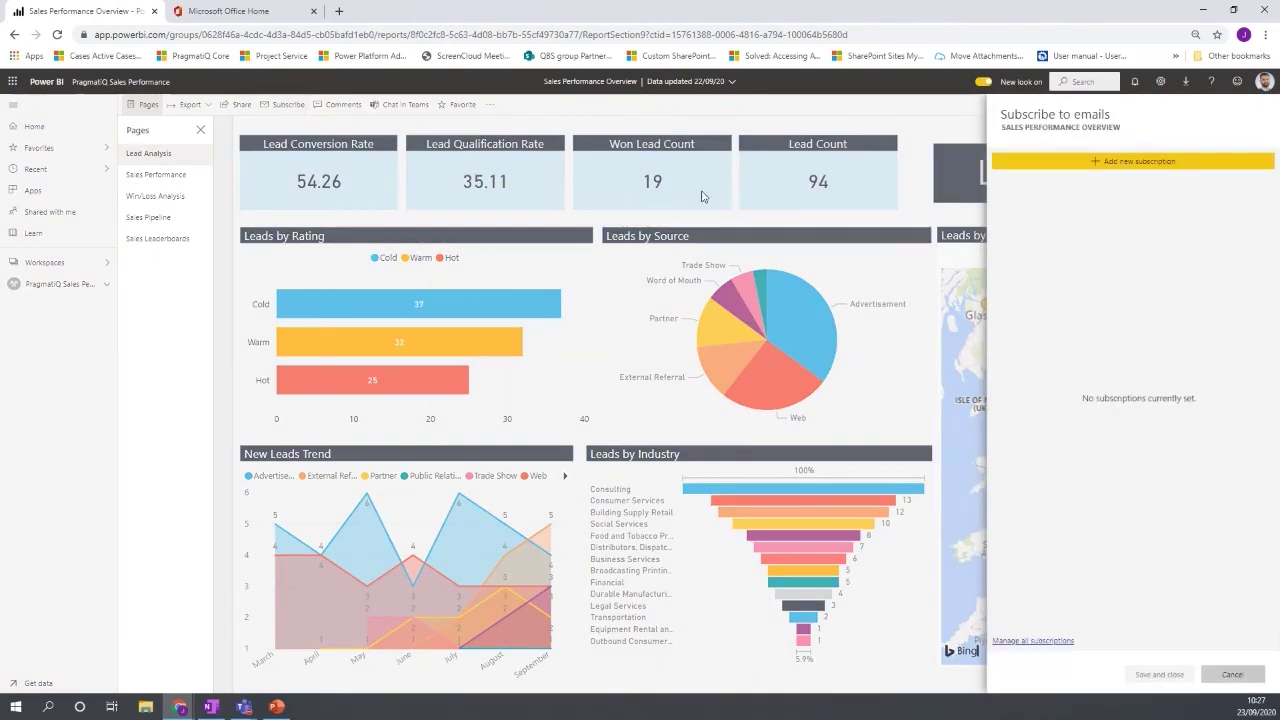
click(1130, 165)
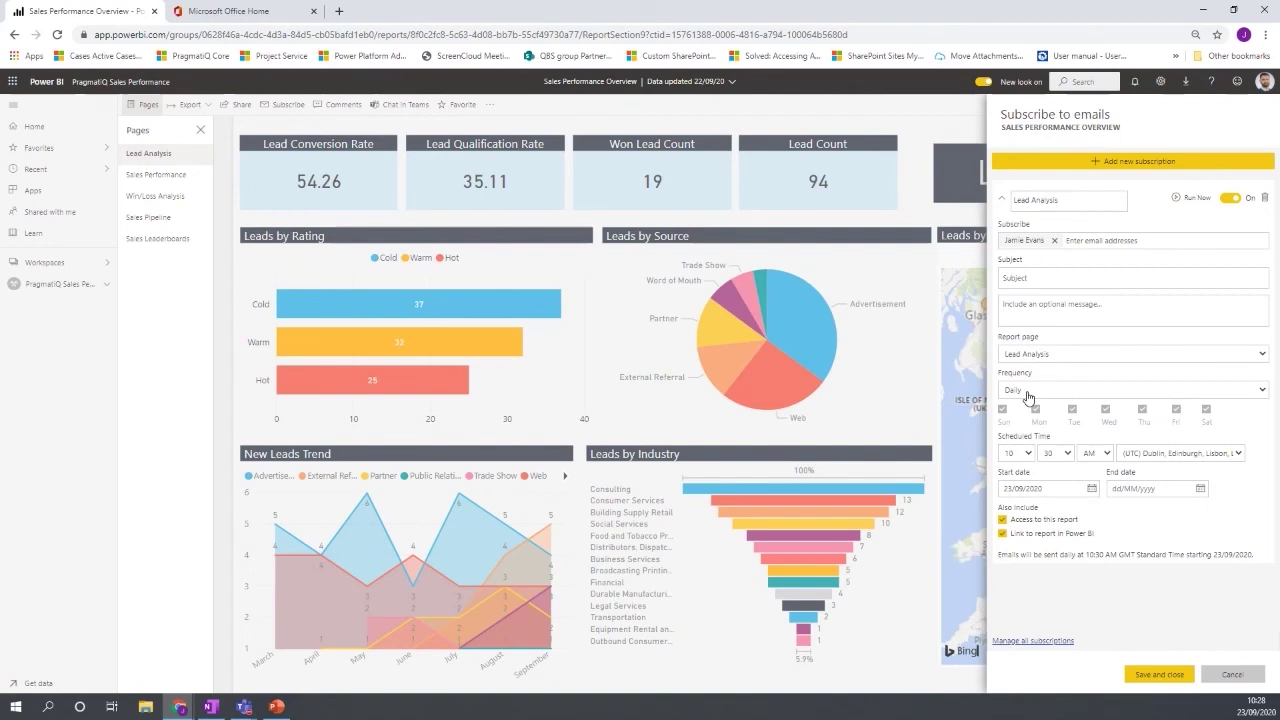
click(1232, 673)
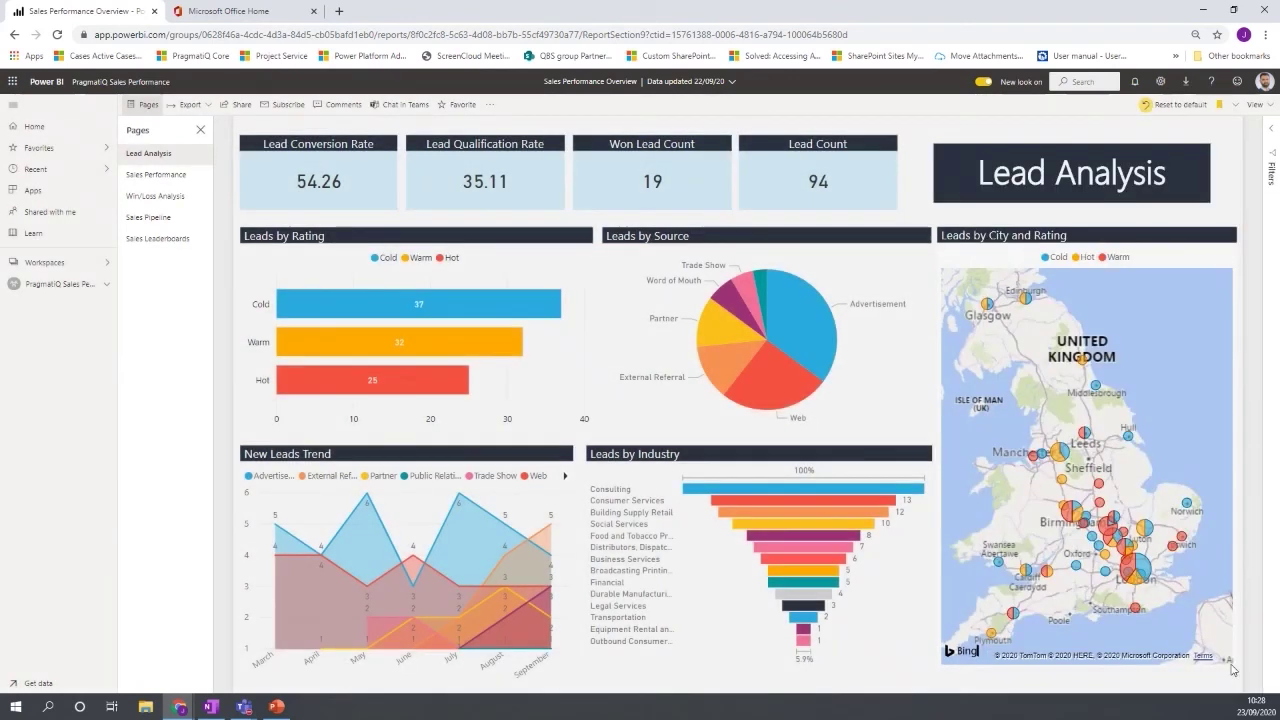
Enter edit mode and open Get more visuals to browse AppSource visuals like Bullet Chart and Word Cloud.
click(488, 107)
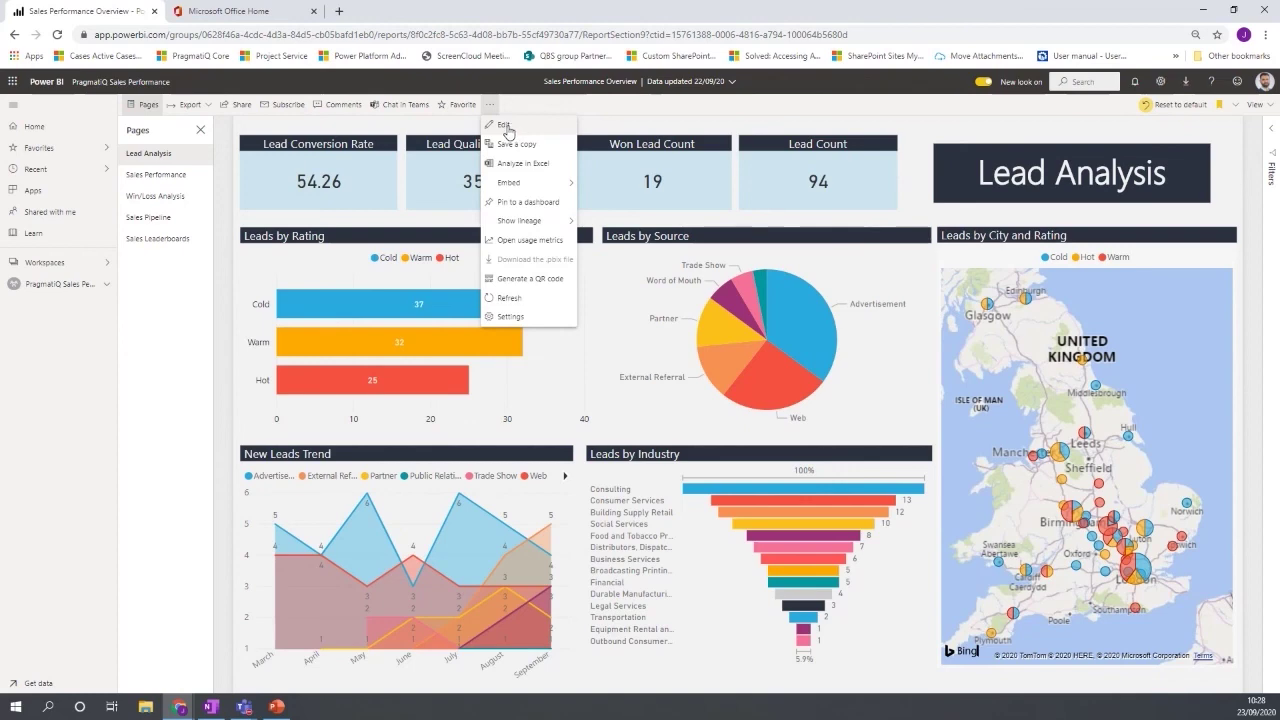
click(504, 125)
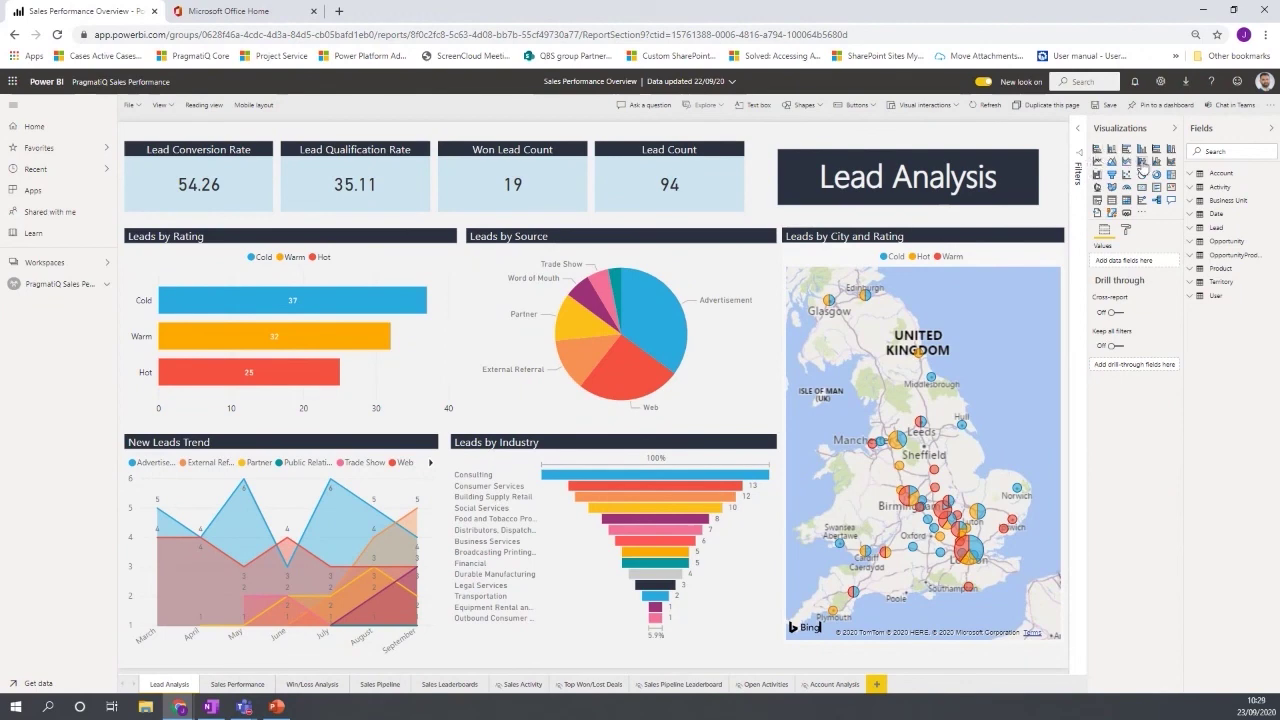
click(1141, 214)
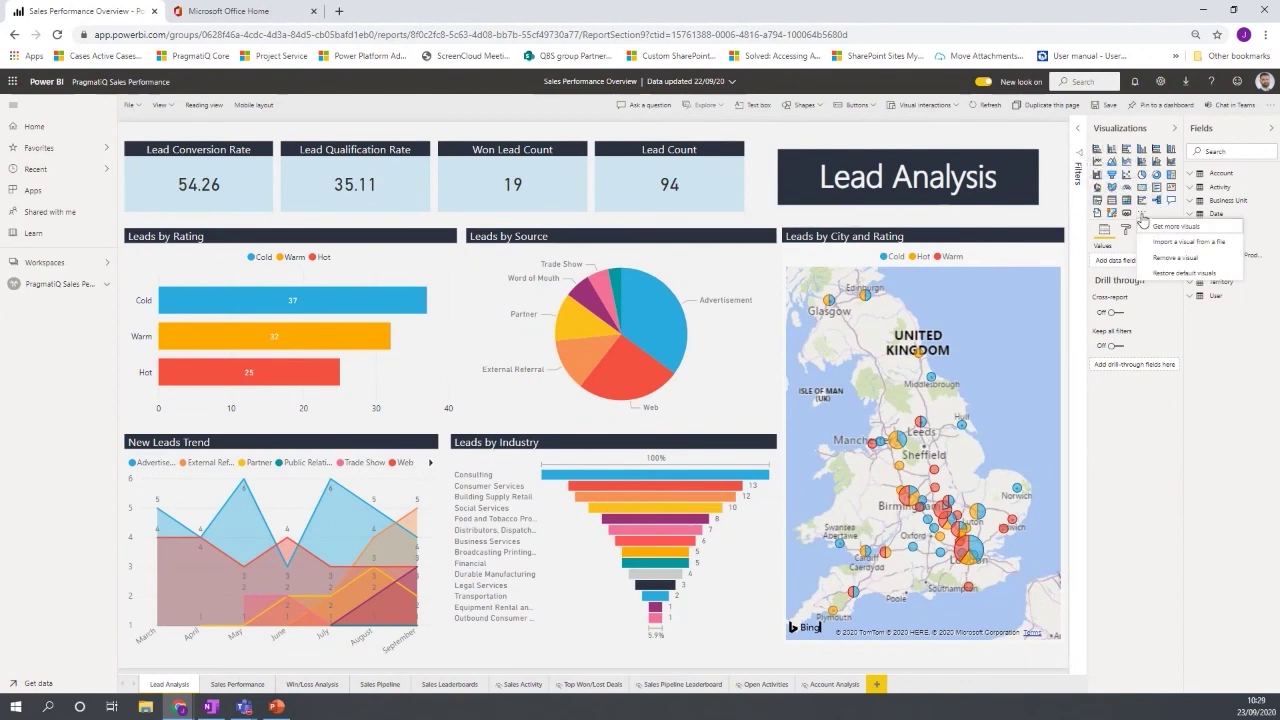
click(1160, 228)
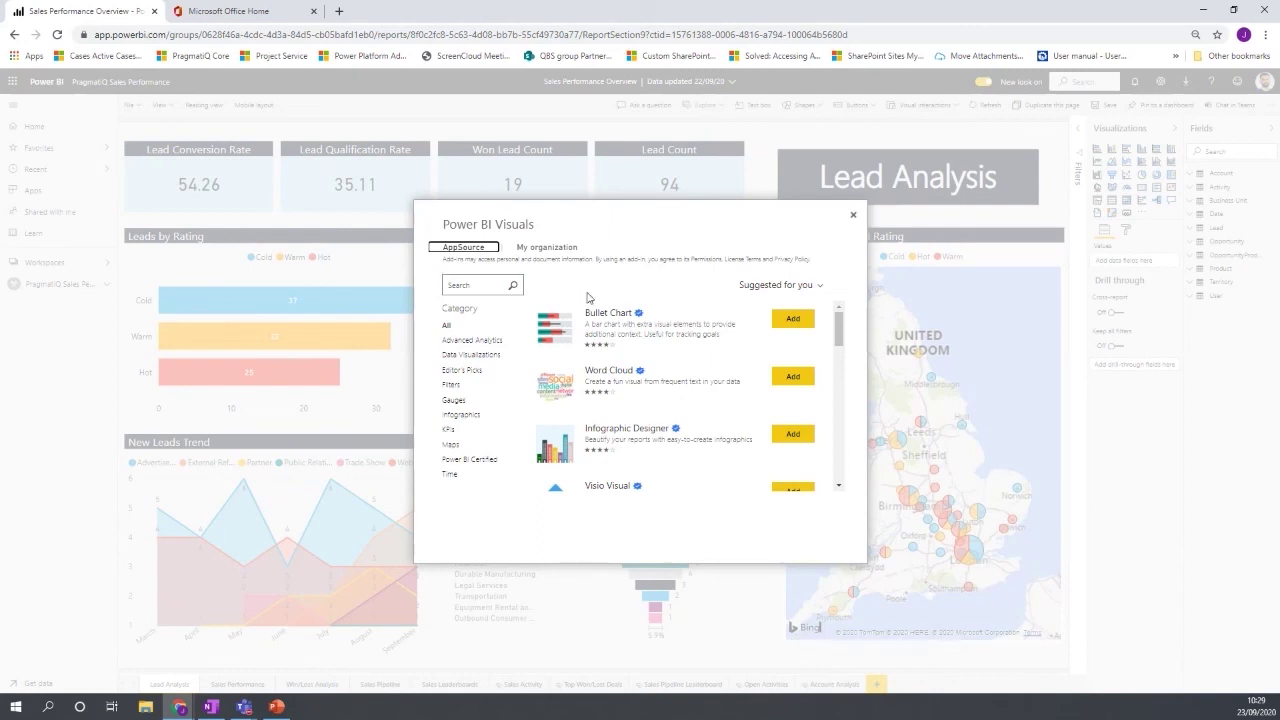
scroll(700, 371, down, 2)
scroll(703, 371, down, 5)
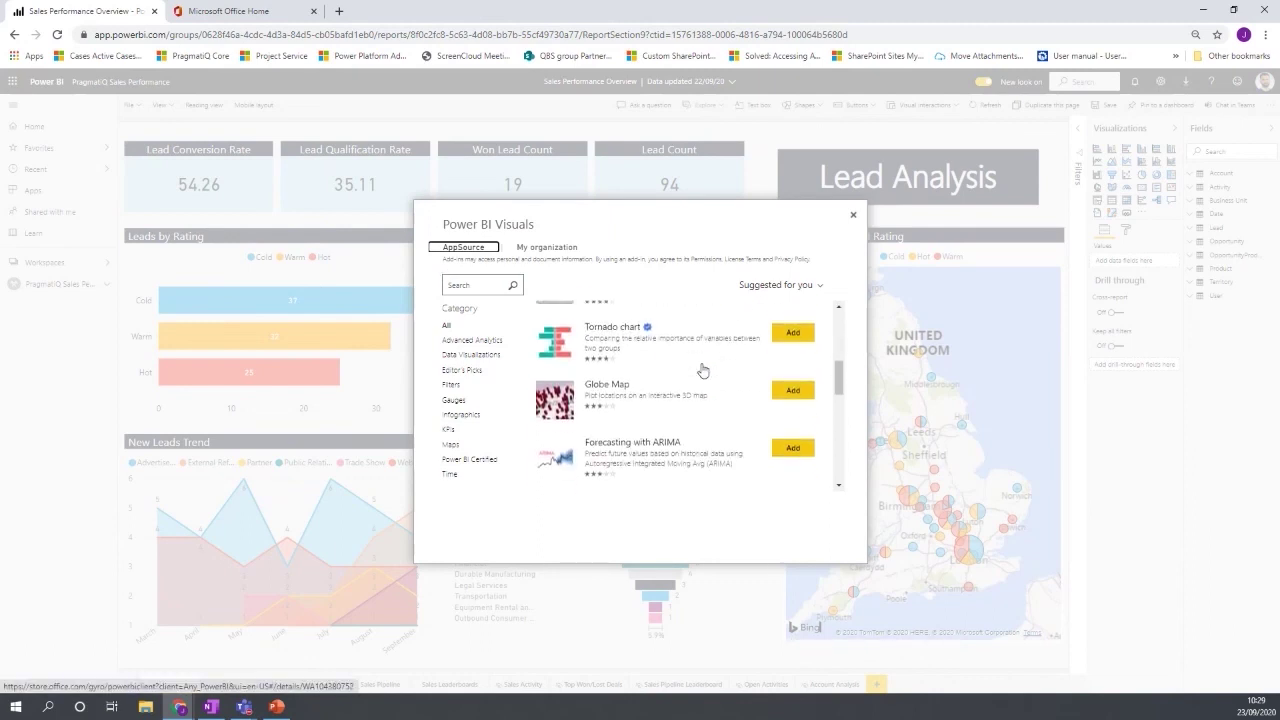
scroll(703, 371, down, 2)
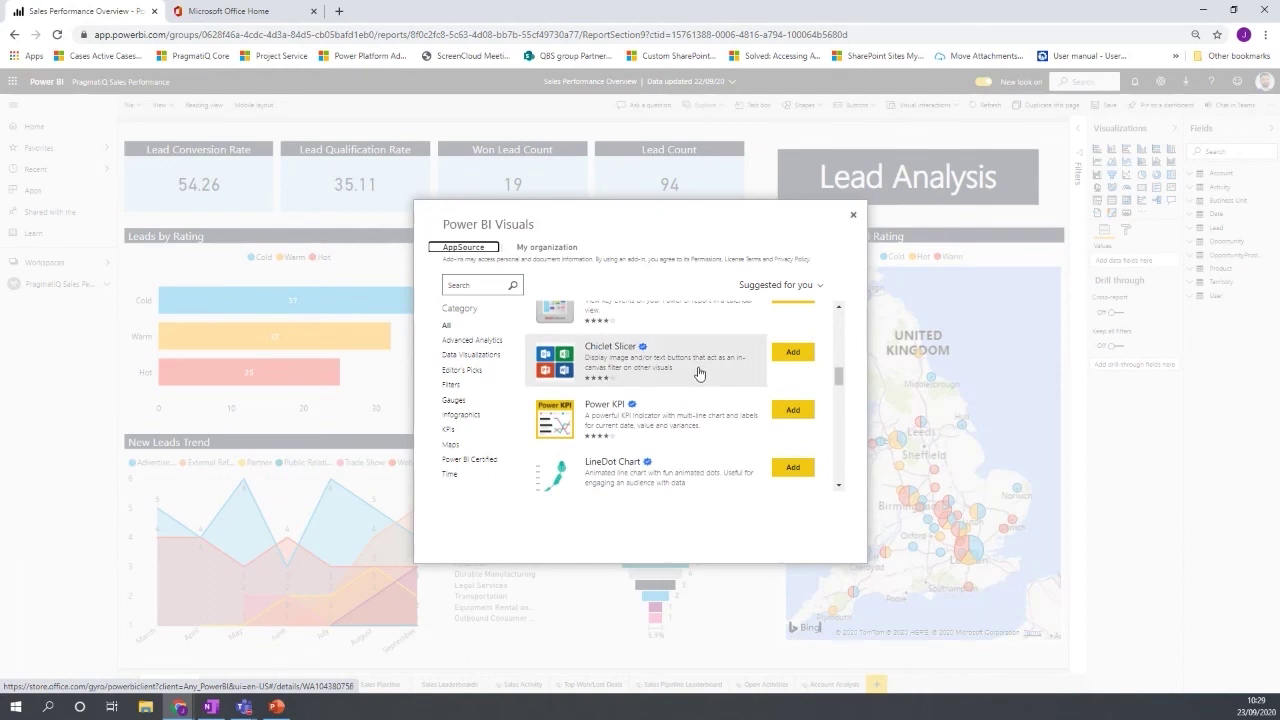
scroll(667, 405, down, 2)
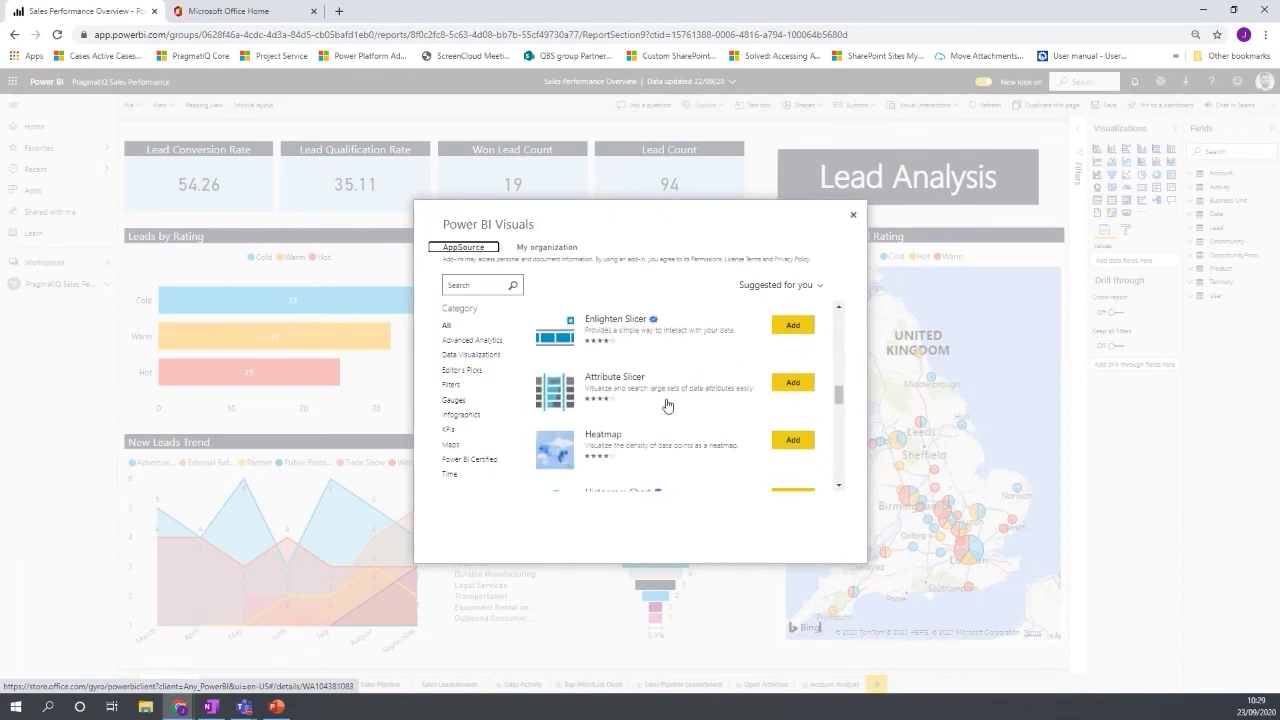